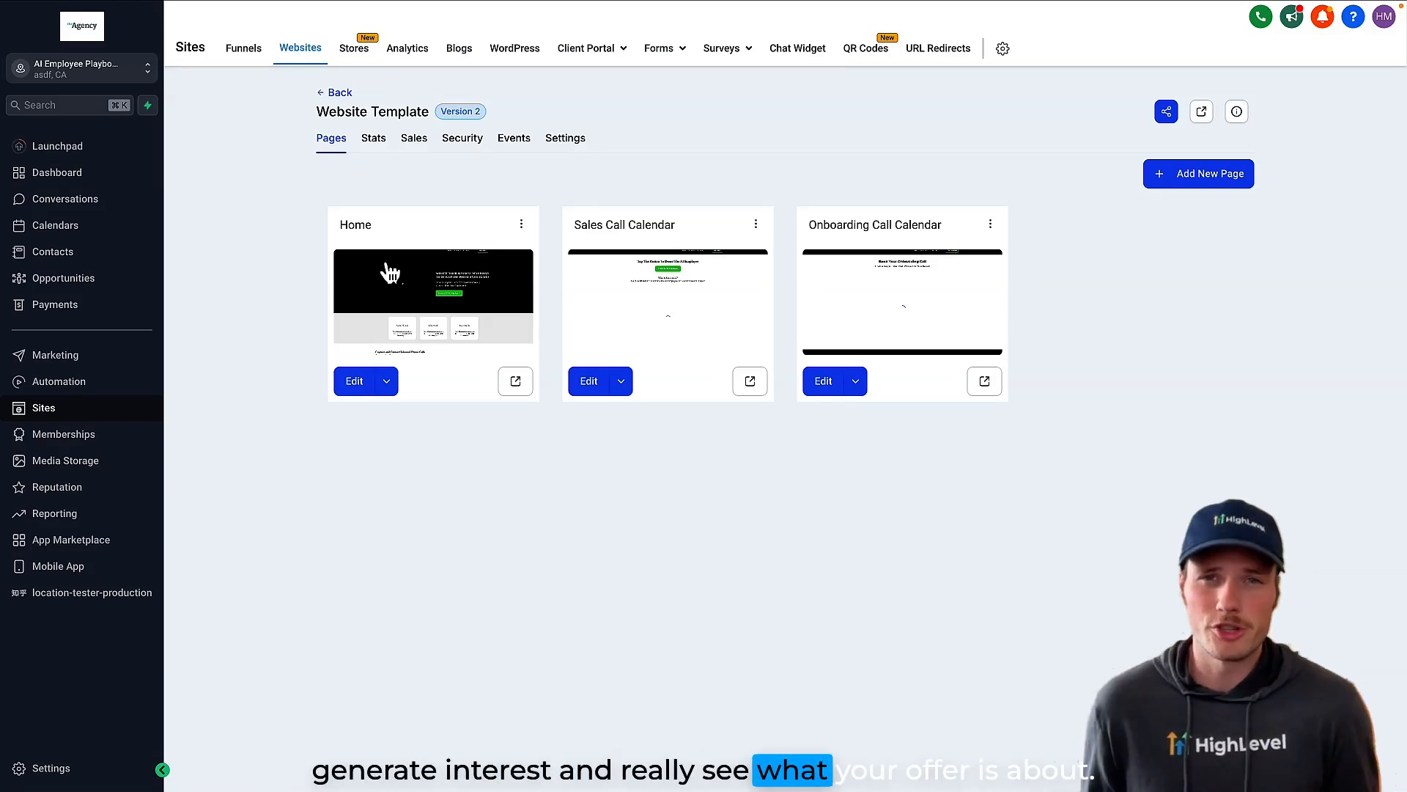
triple_click(601, 226)
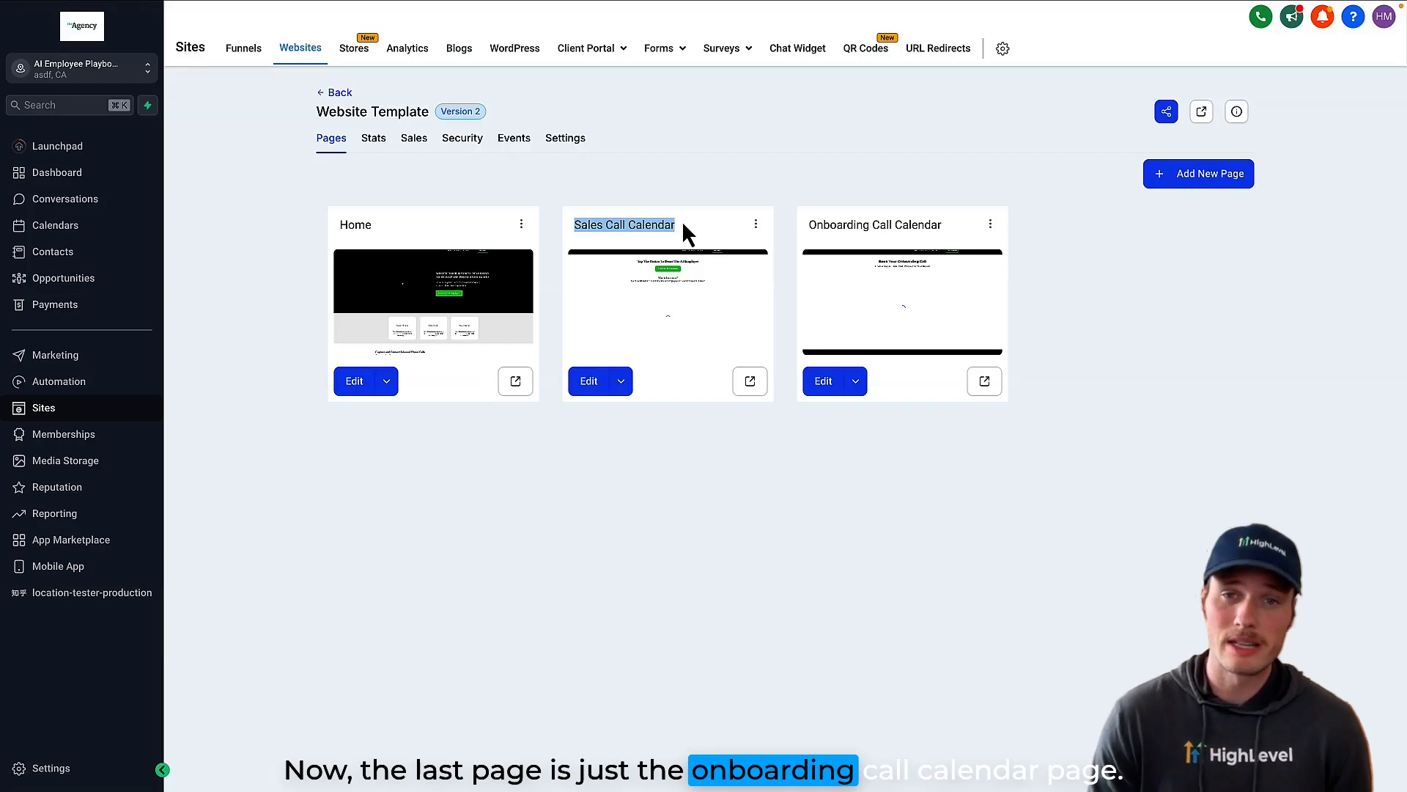
double_click(842, 225)
drag(861, 226, 941, 234)
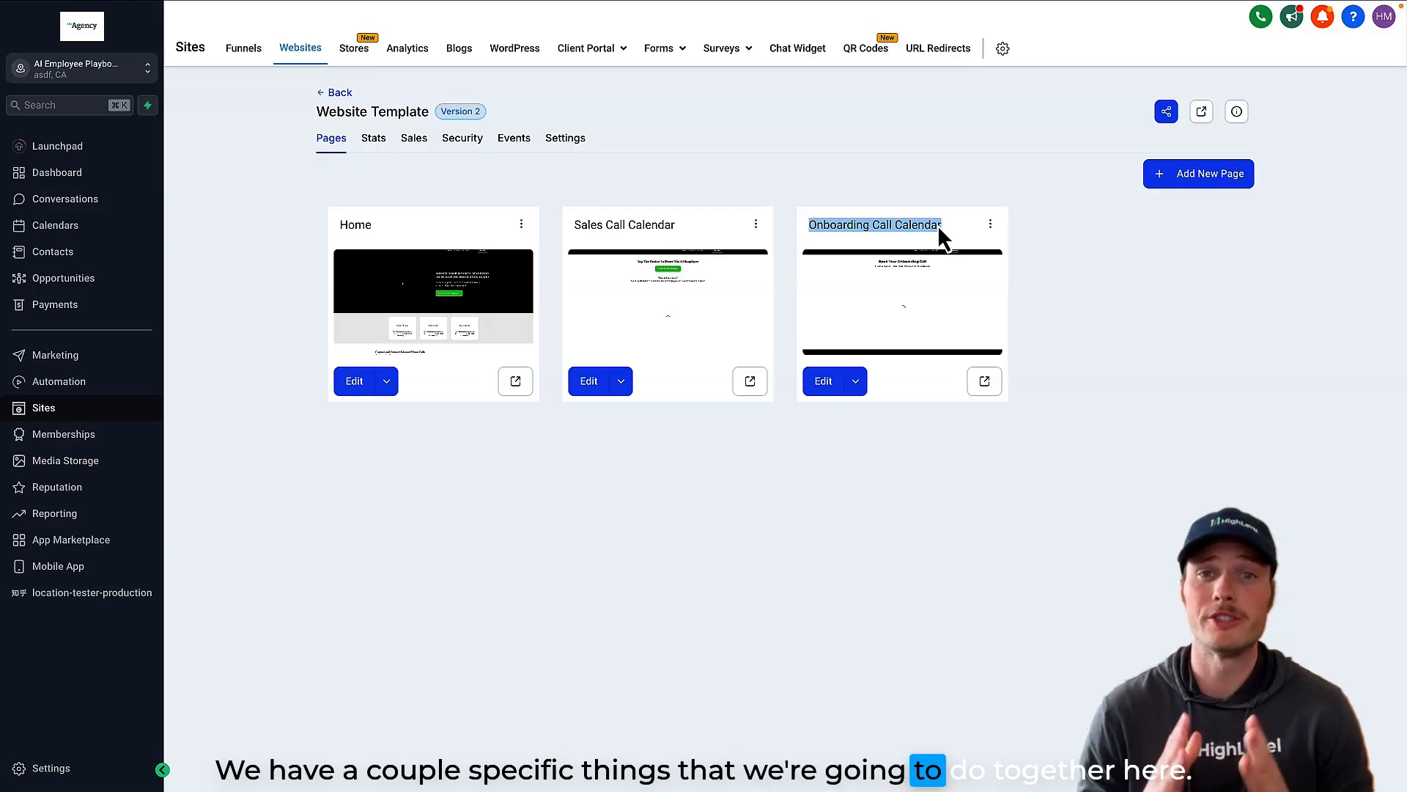
Step: Open the Home page in the website editor and copy the Pricing section's CSS selector
click(391, 382)
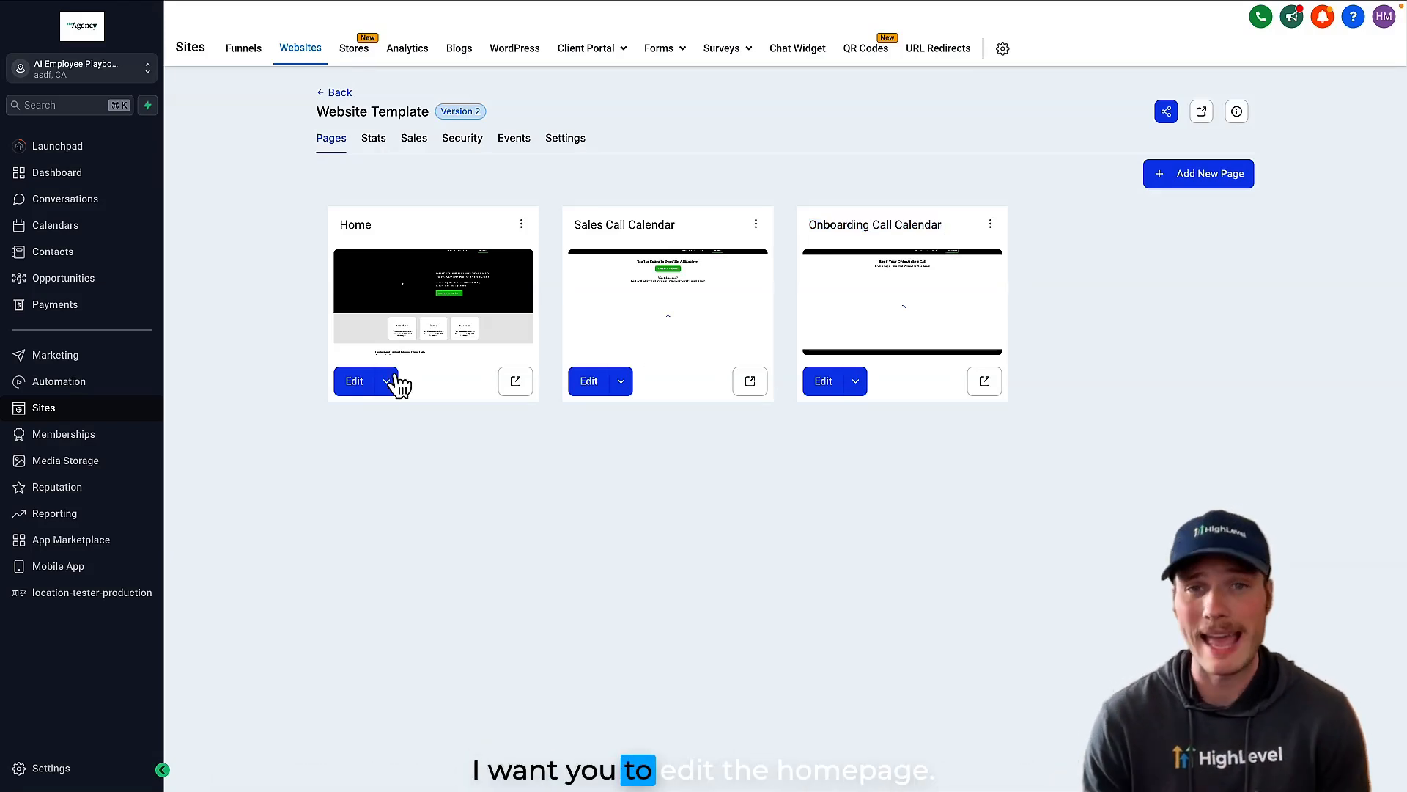
click(405, 355)
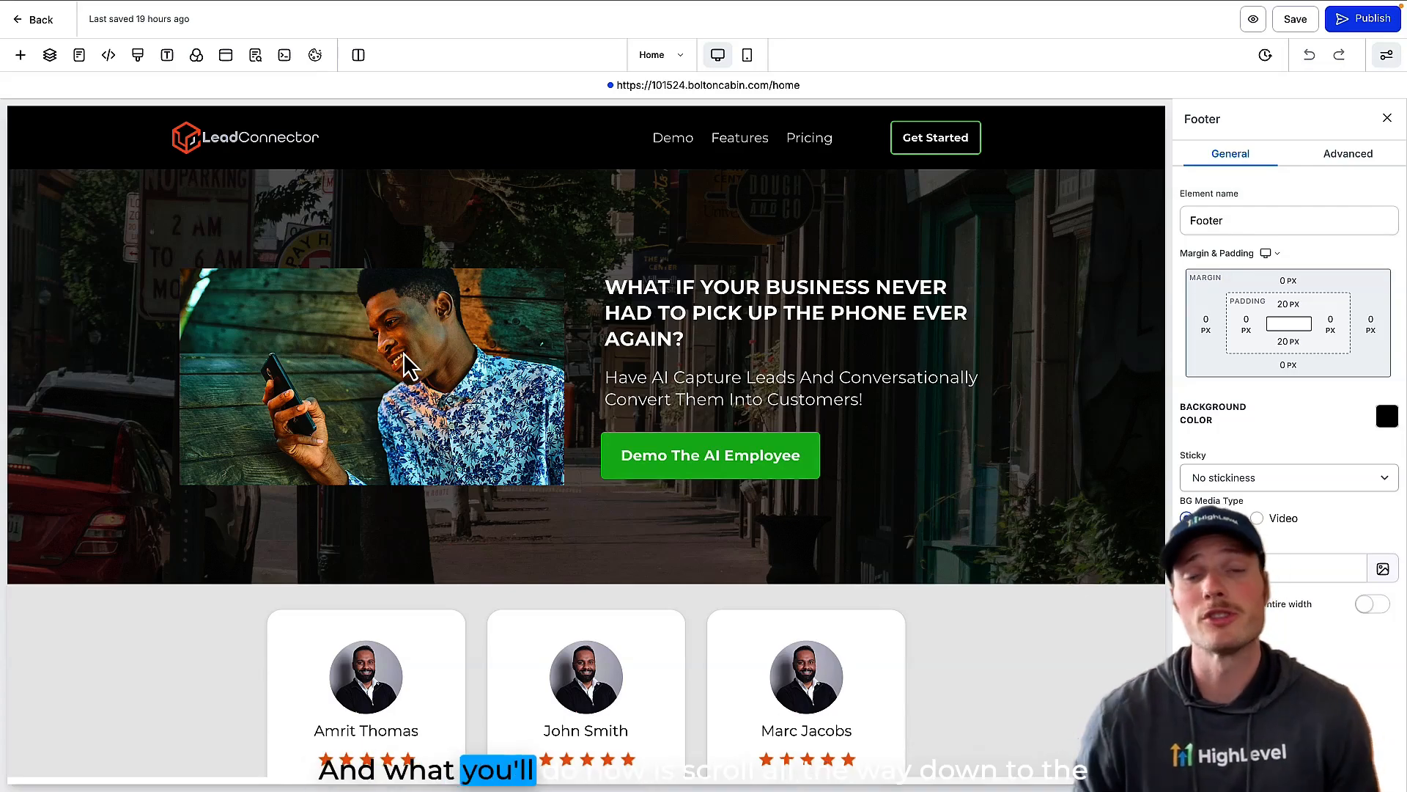
scroll(405, 357, down, 15)
scroll(405, 365, down, 10)
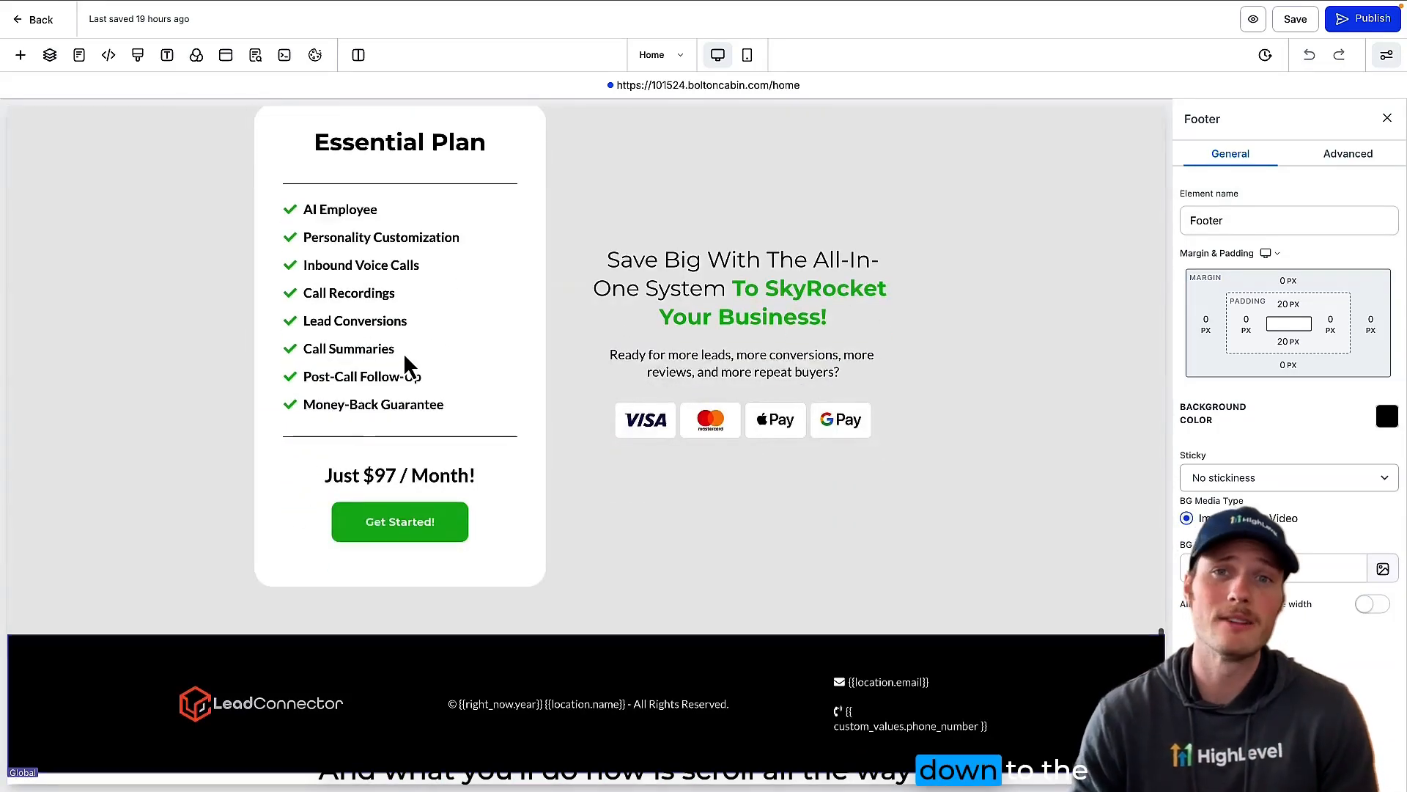
scroll(405, 364, up, 1)
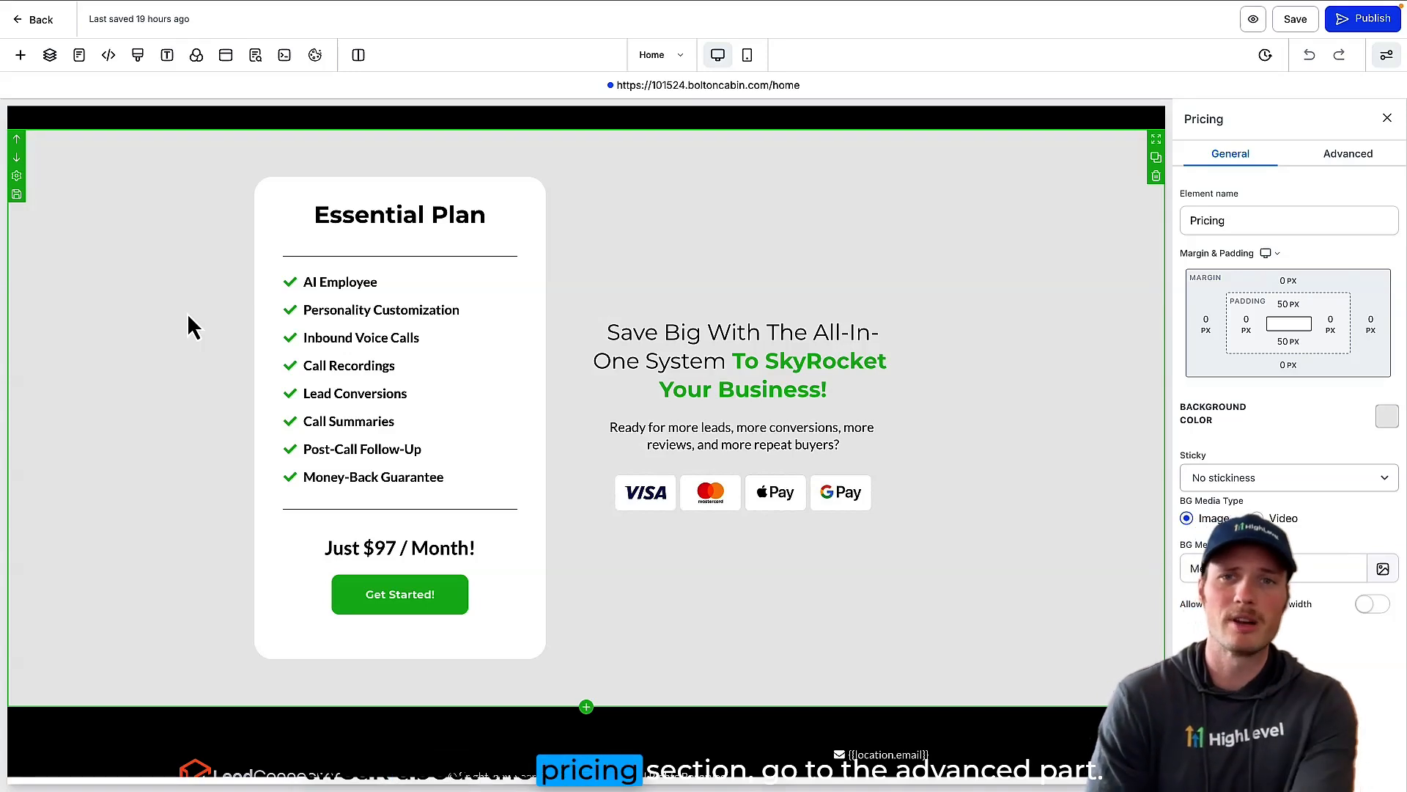
click(1346, 155)
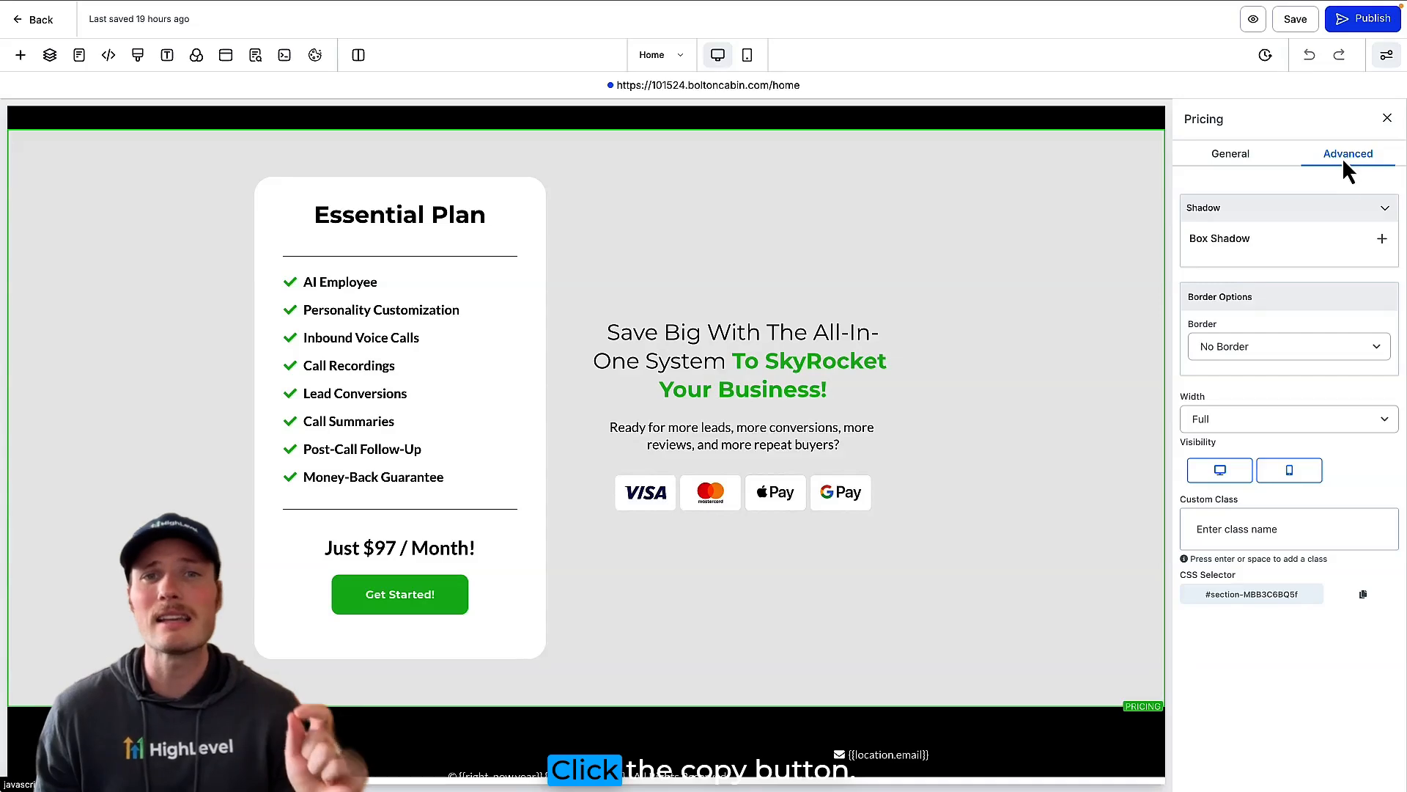
click(1364, 595)
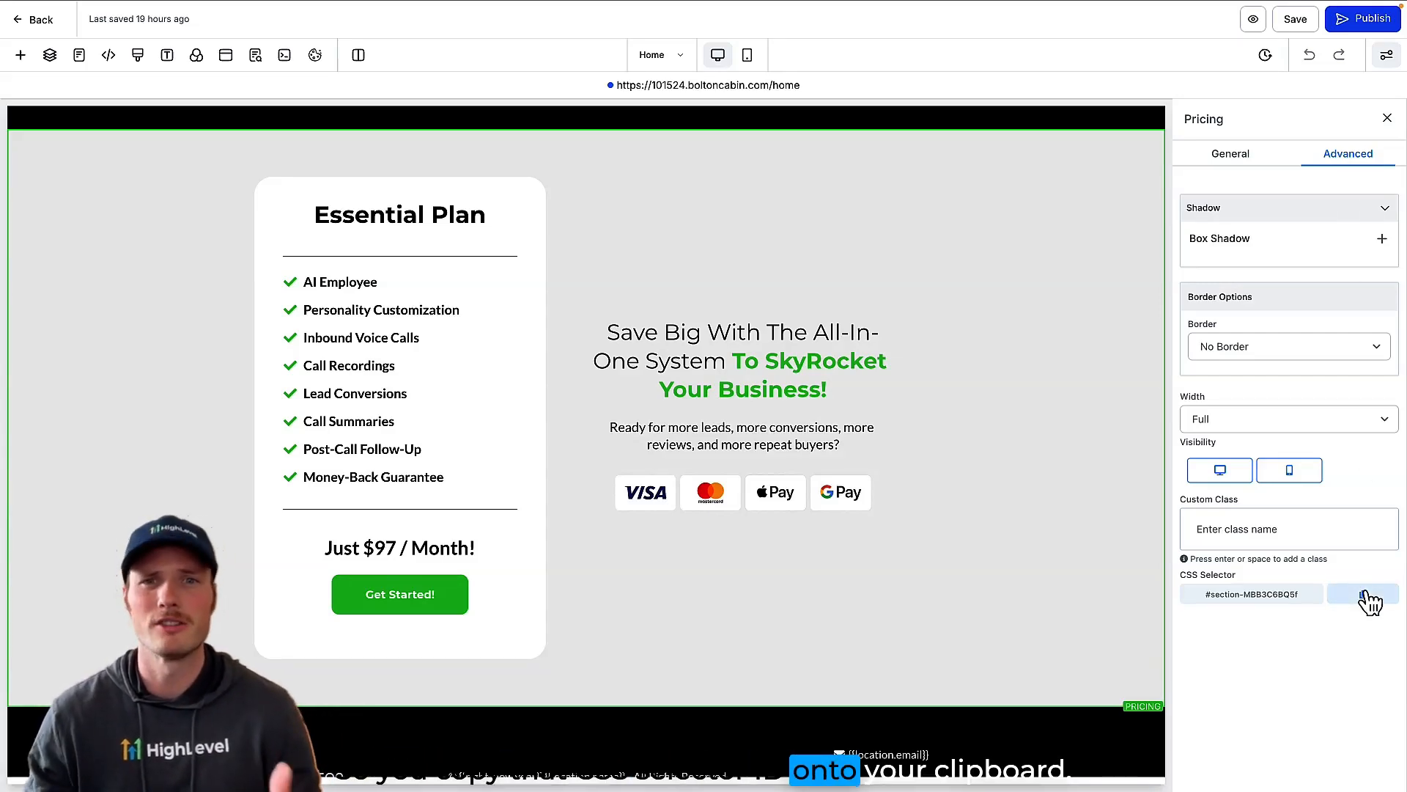
Step: Set the navigation menu's Pricing item URL to {{ custom_values.home_page_url }}/#section-MBB3C6BQ5f, replacing the old section anchor, and submit it
scroll(1048, 506, up, 15)
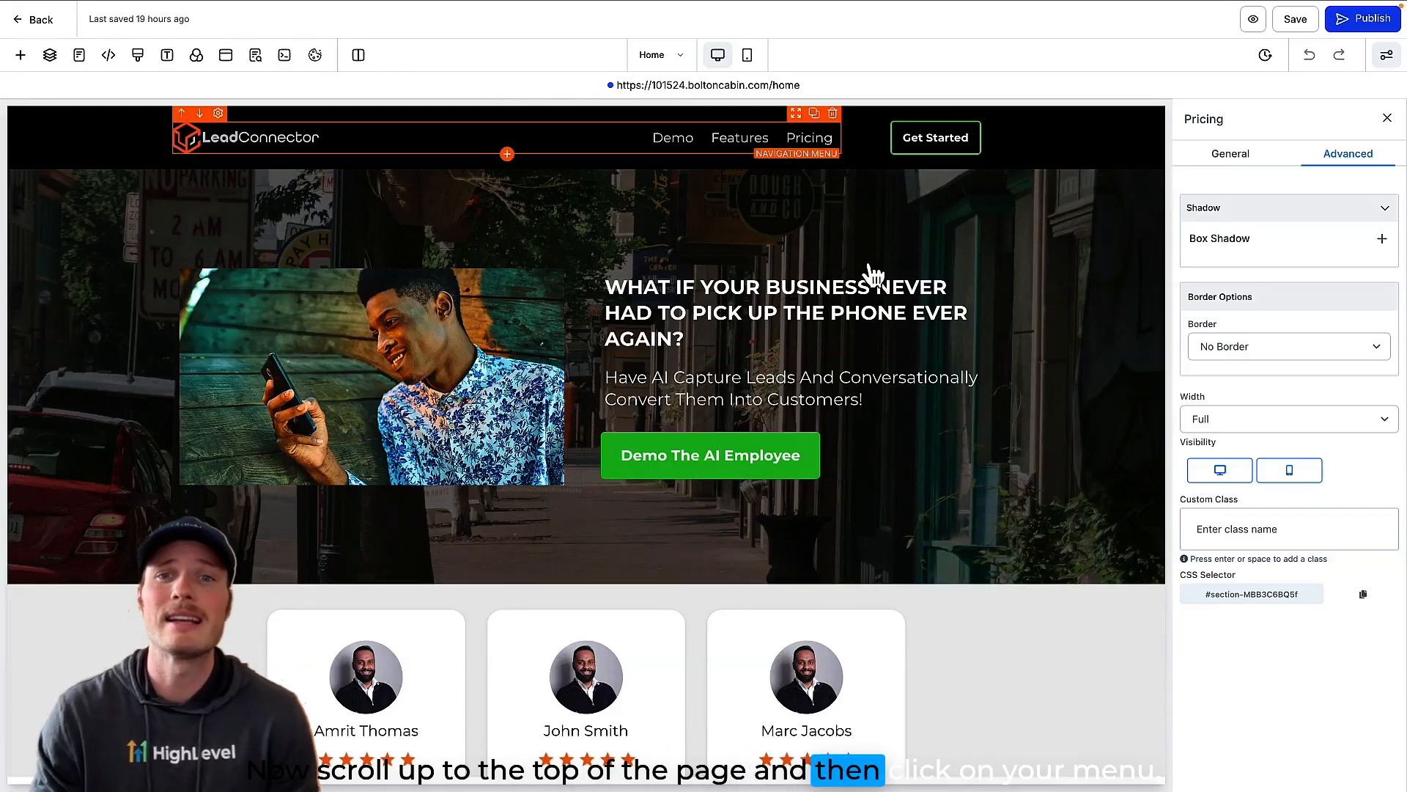
click(772, 141)
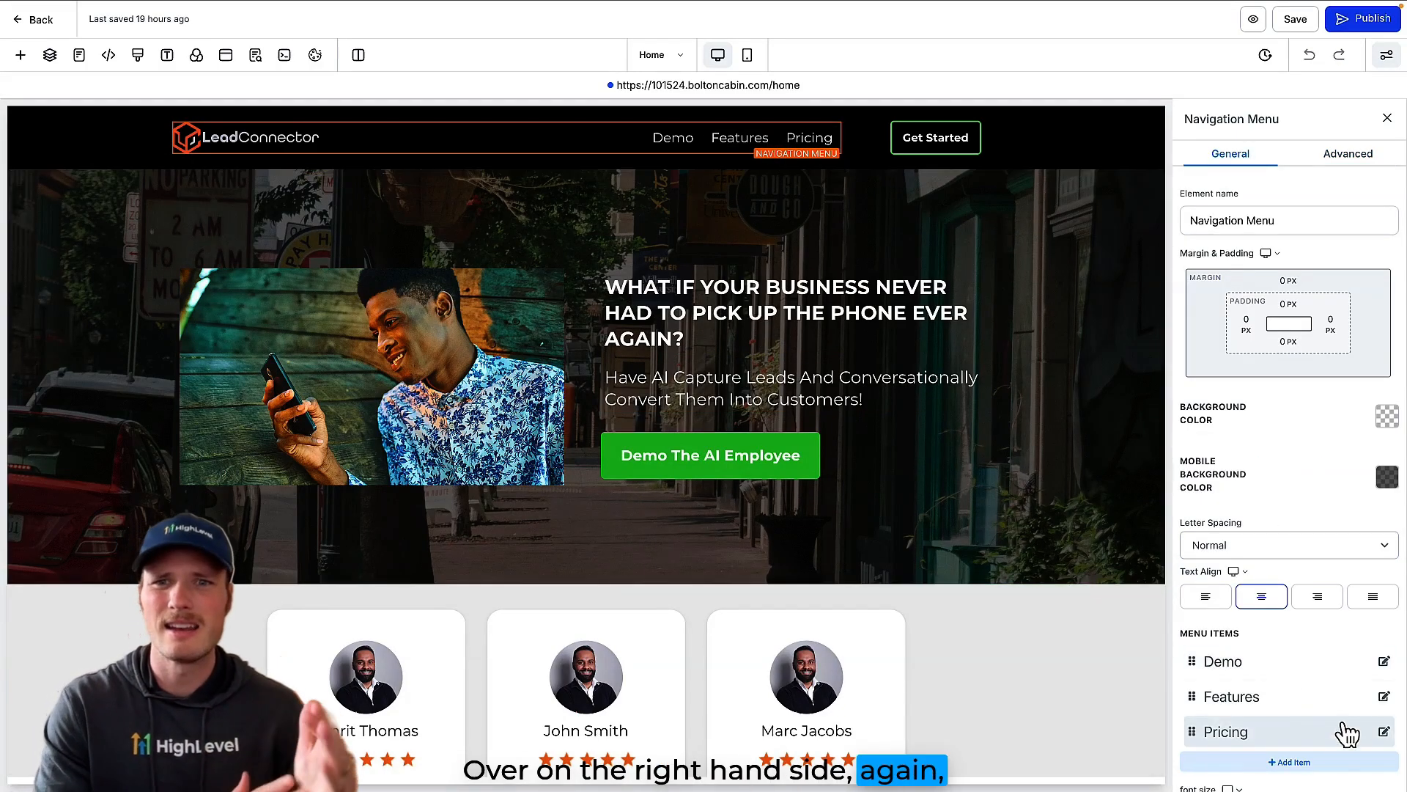
scroll(1360, 746, down, 1)
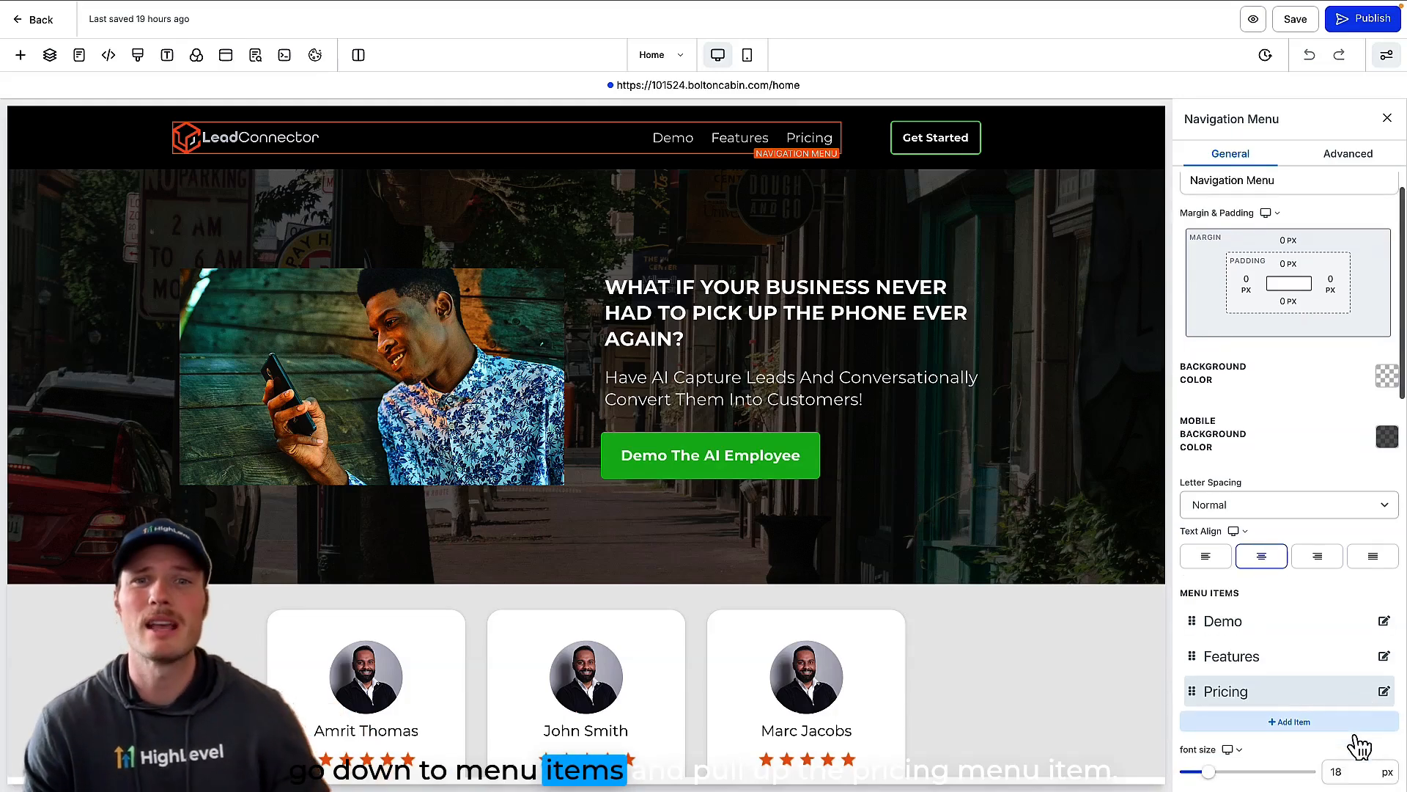
click(1384, 692)
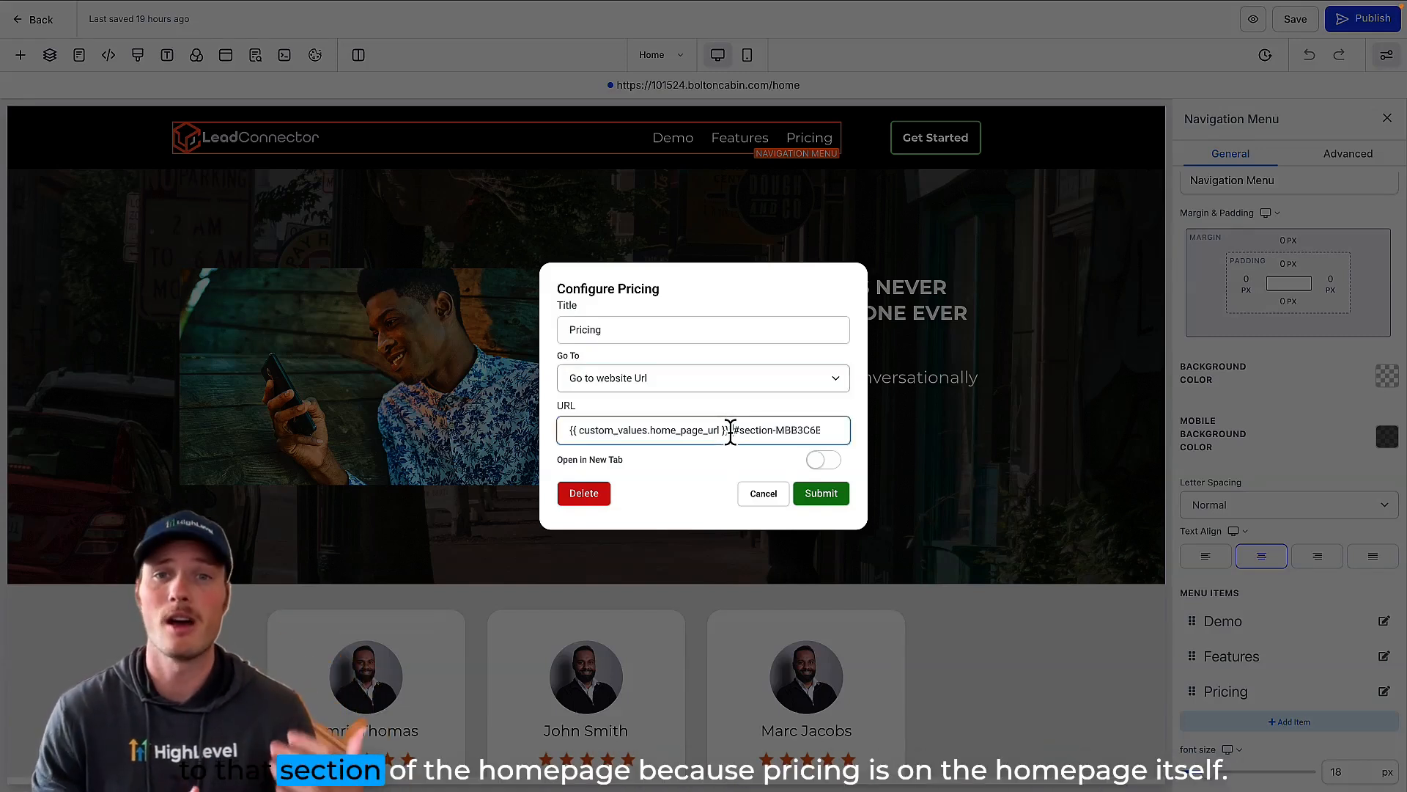
drag(734, 431, 846, 430)
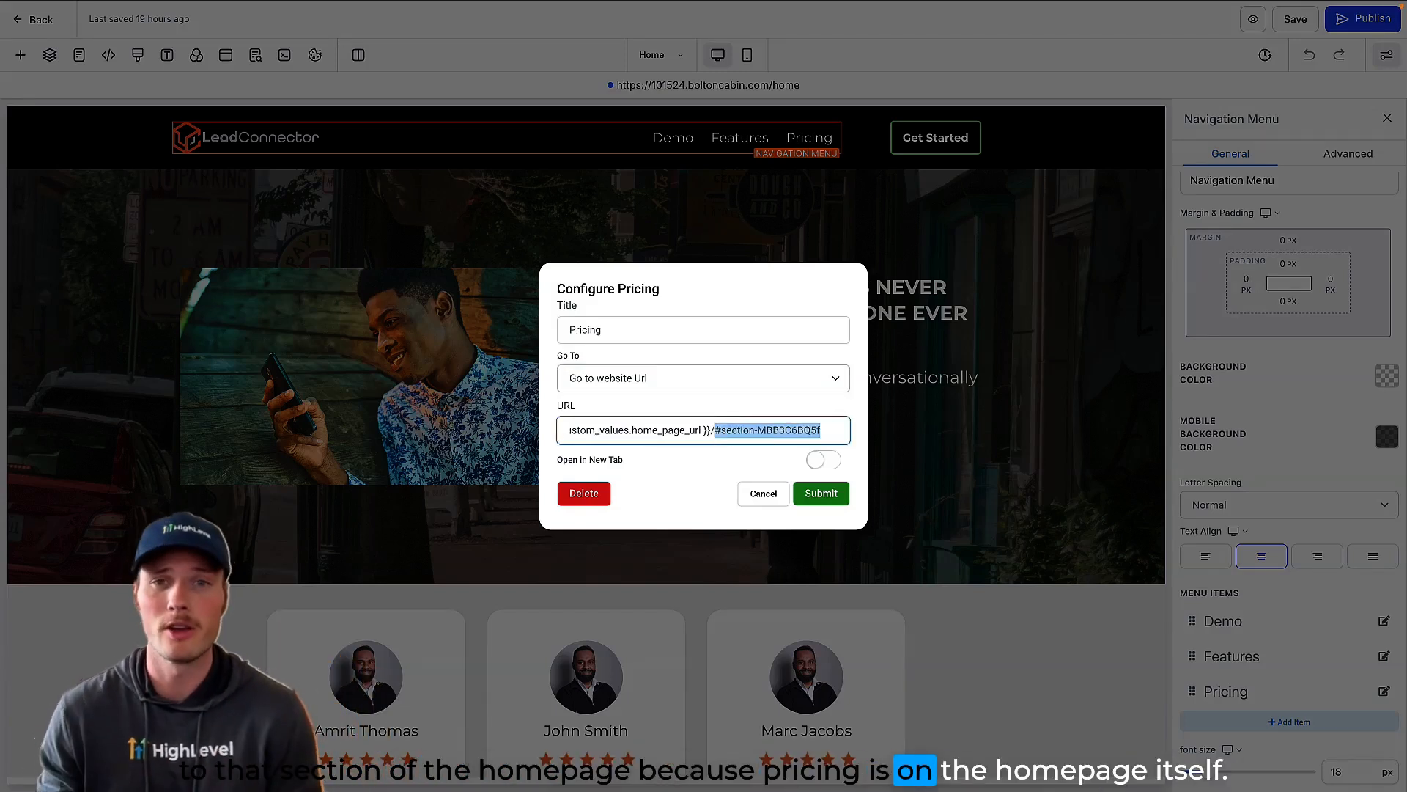
key(BackSpace)
right_click(747, 433)
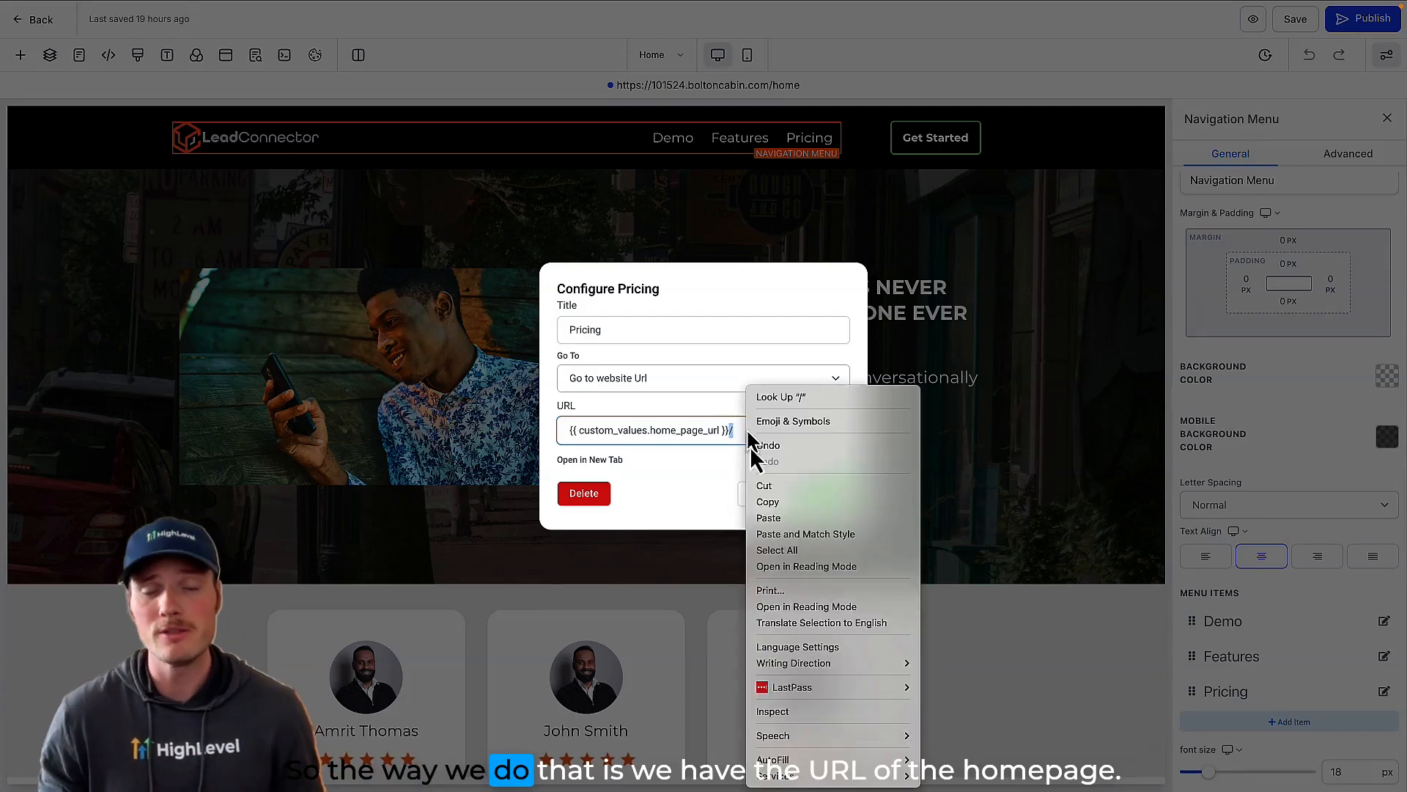
click(776, 517)
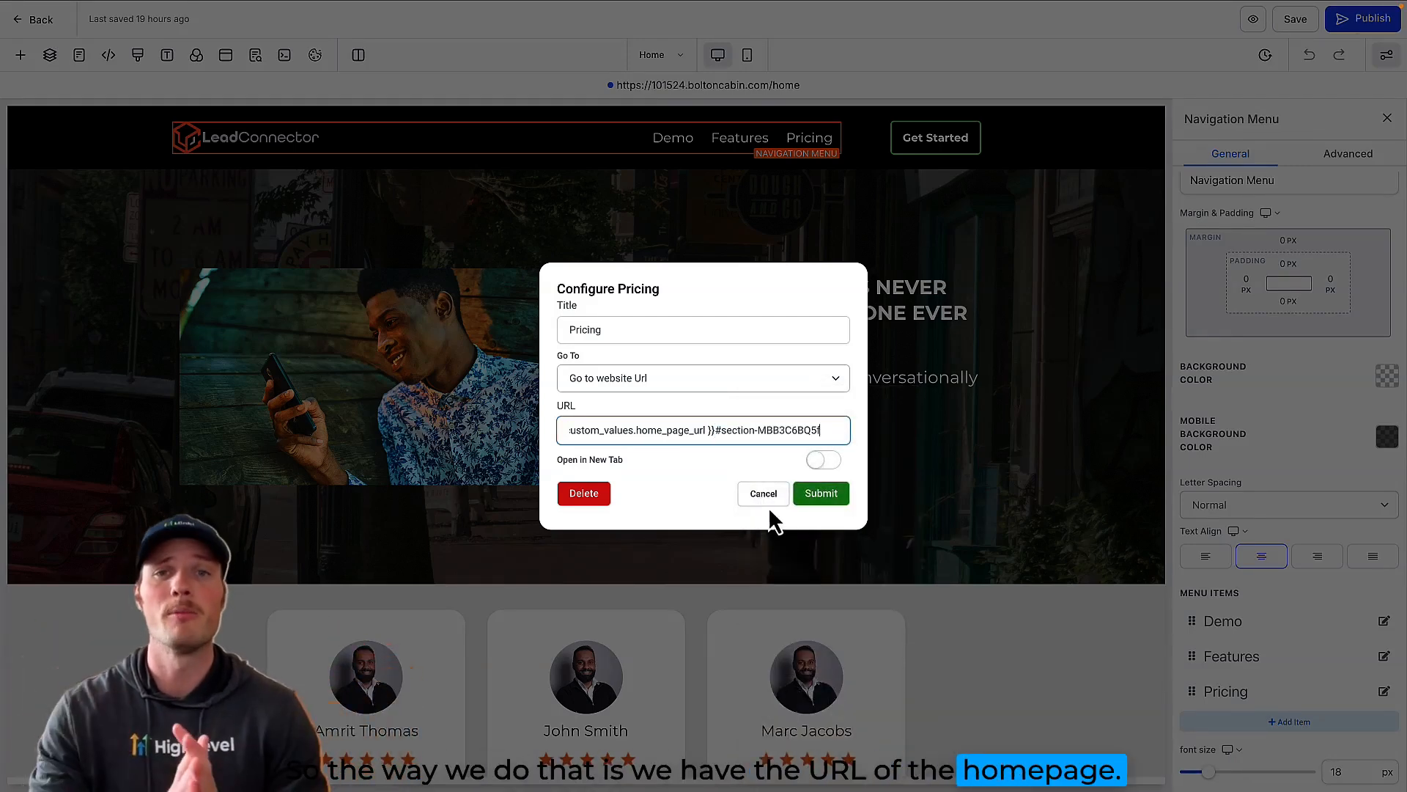
click(714, 431)
text(/)
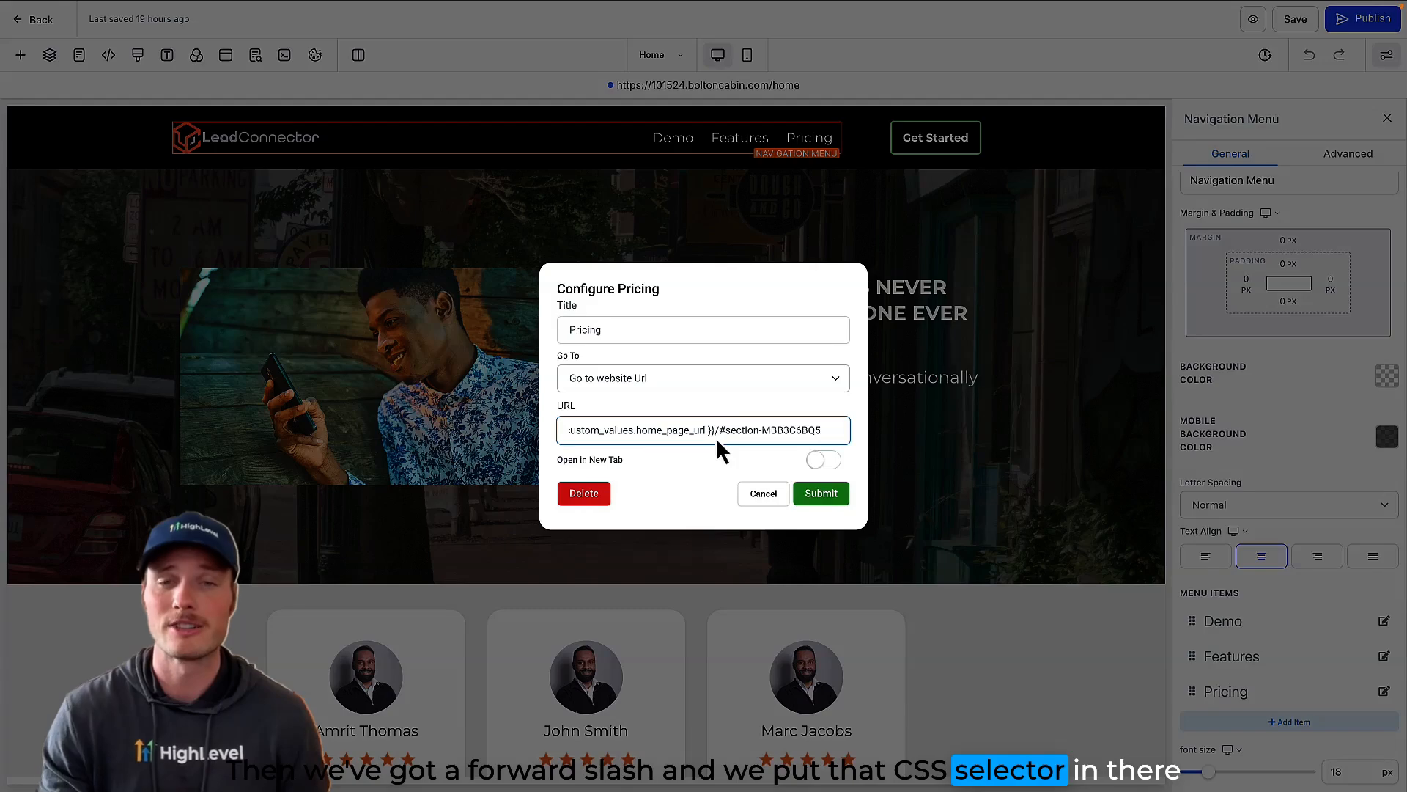
click(821, 495)
Step: Save the page, accept the global section change, and close the SEO Meta Data settings
click(1295, 20)
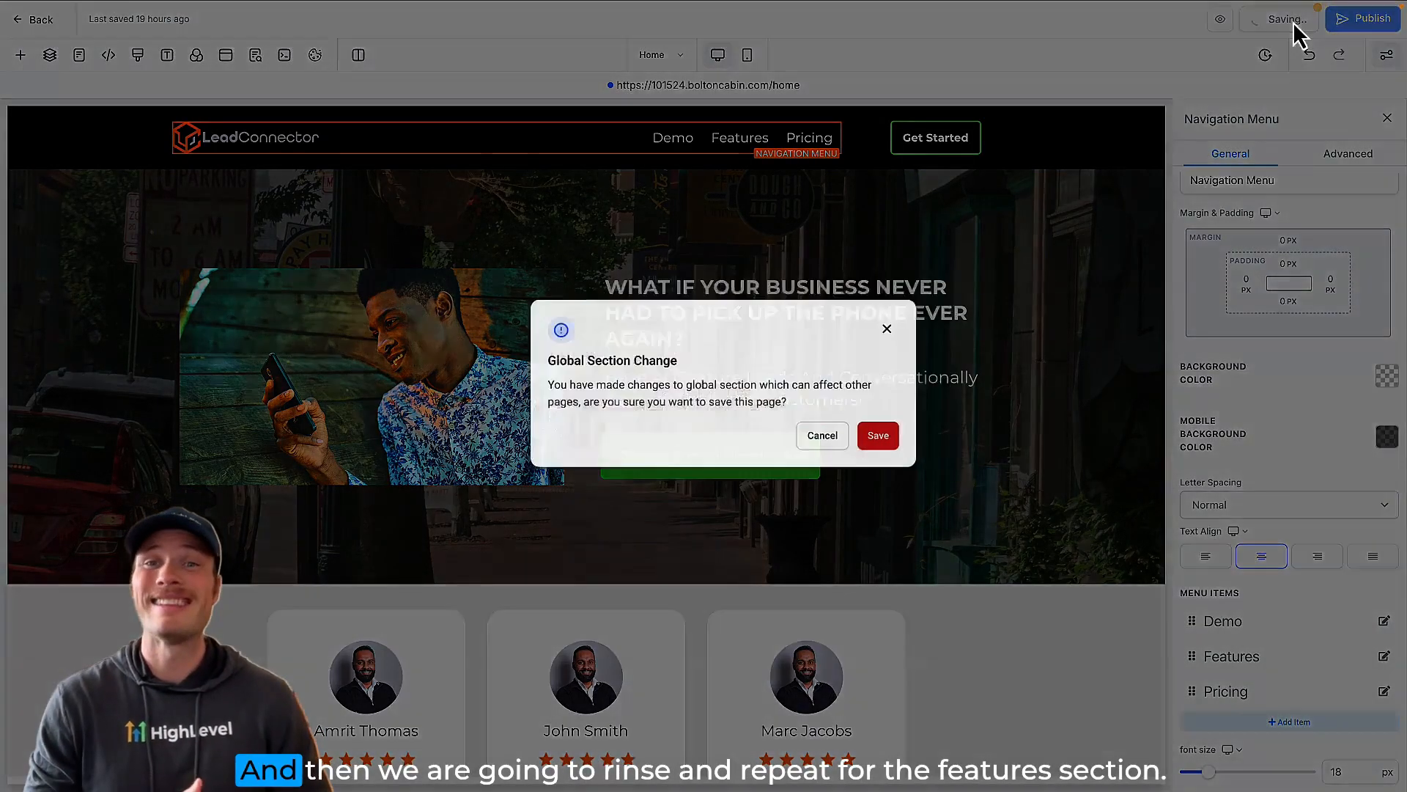
click(880, 462)
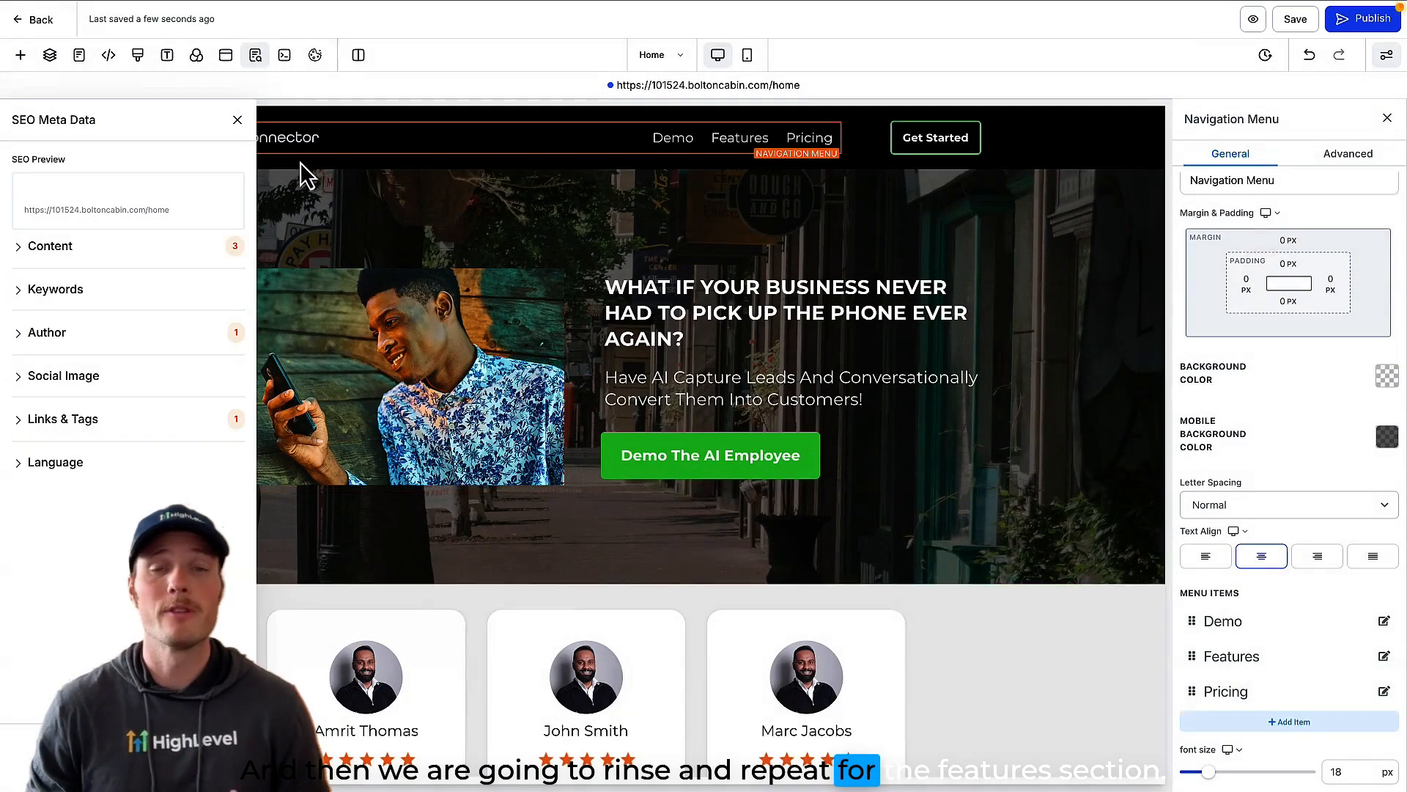
click(236, 121)
Step: Copy the CSS selector of the Features Section, the black block headed All The Features You Need In One Place
scroll(597, 400, down, 15)
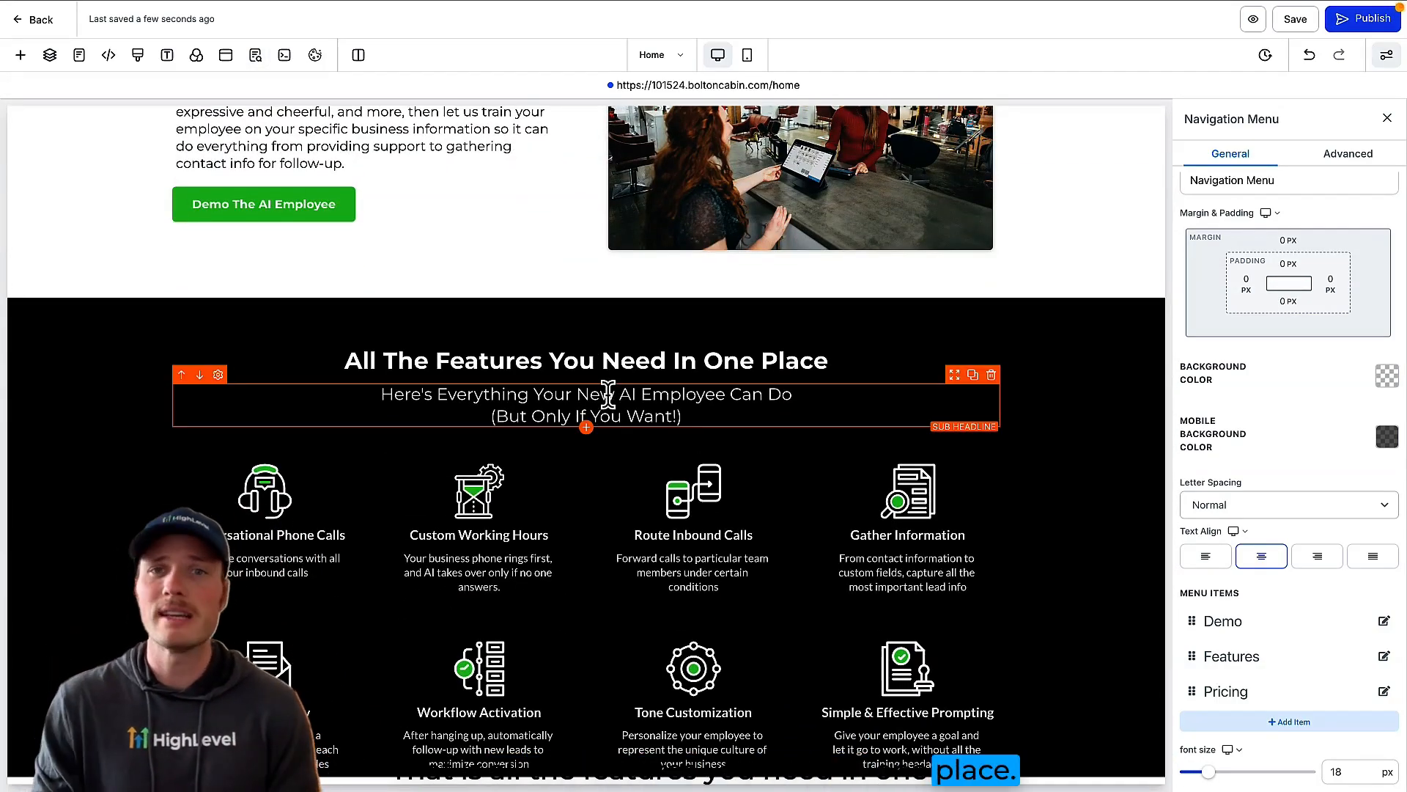
click(1052, 383)
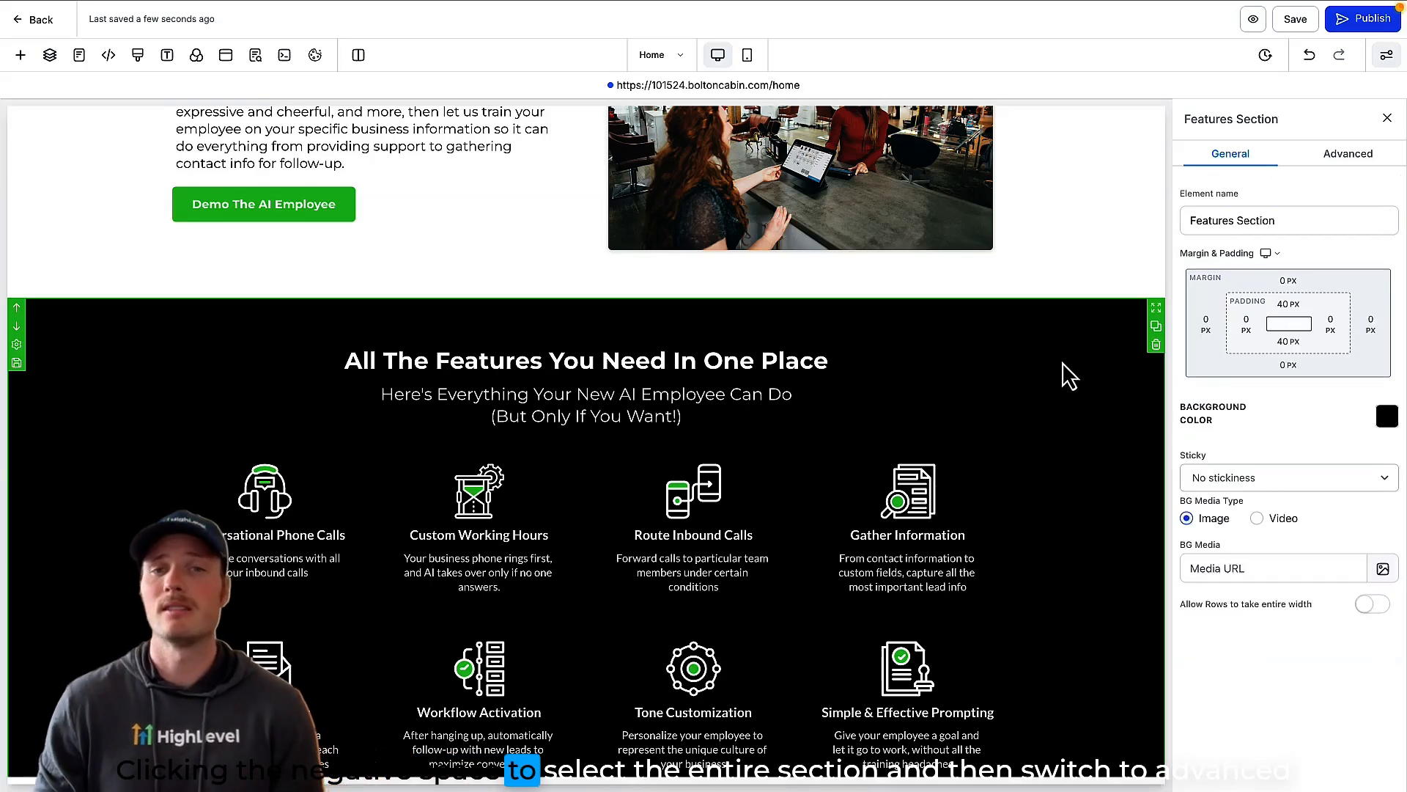
click(1342, 155)
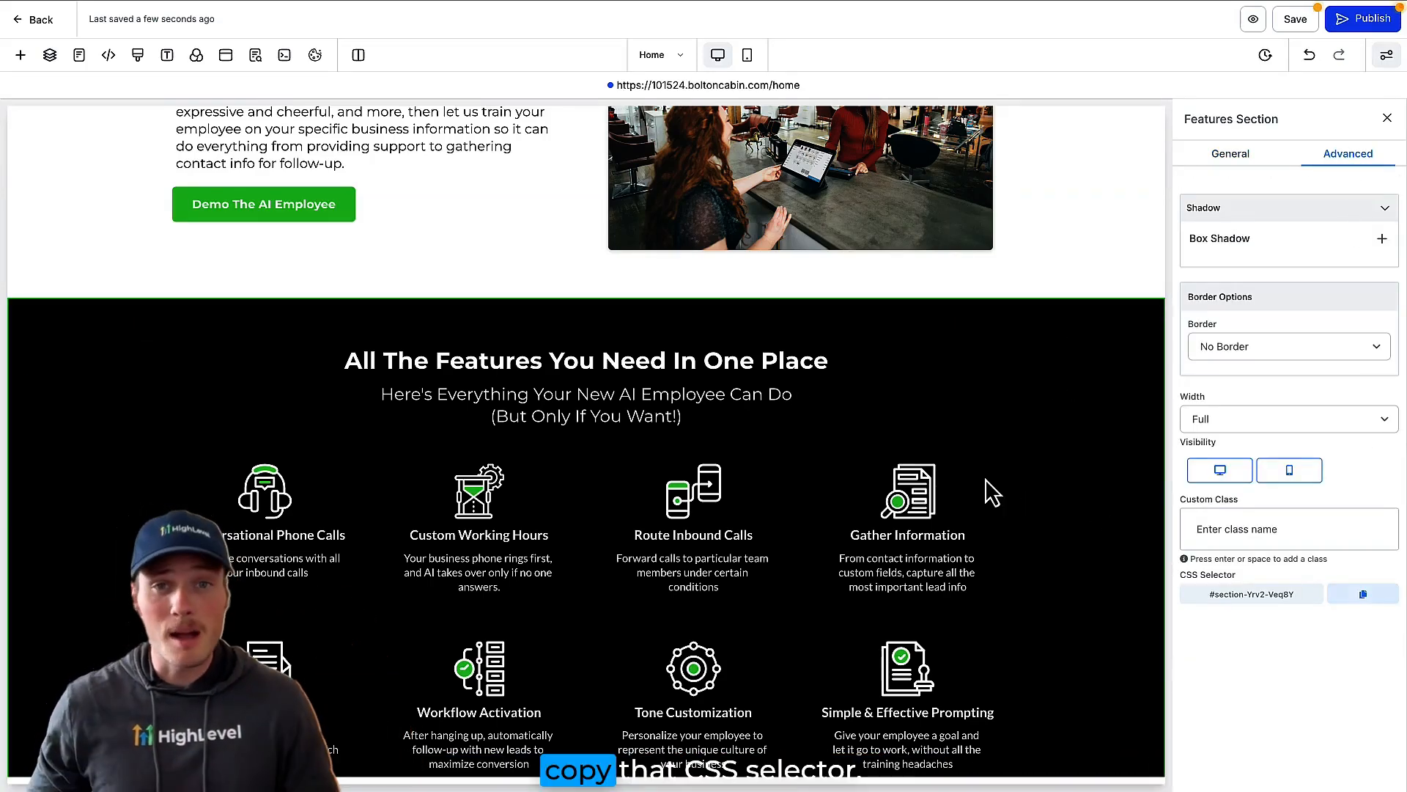
Step: Point the navigation menu's Features item to {{ custom_values.home_page_url }}/#section-Yrv2-Veq8Y and submit it
scroll(985, 491, up, 10)
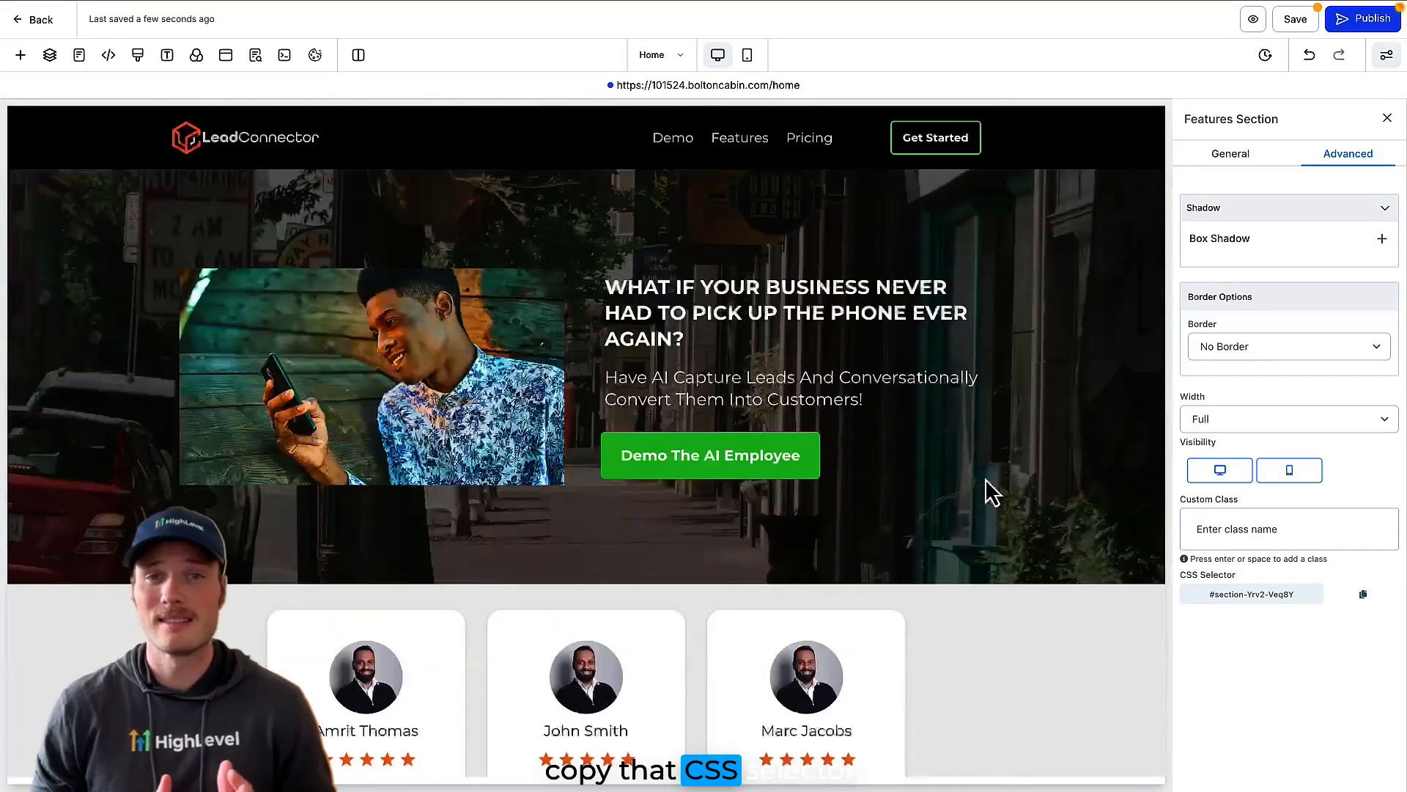
click(825, 145)
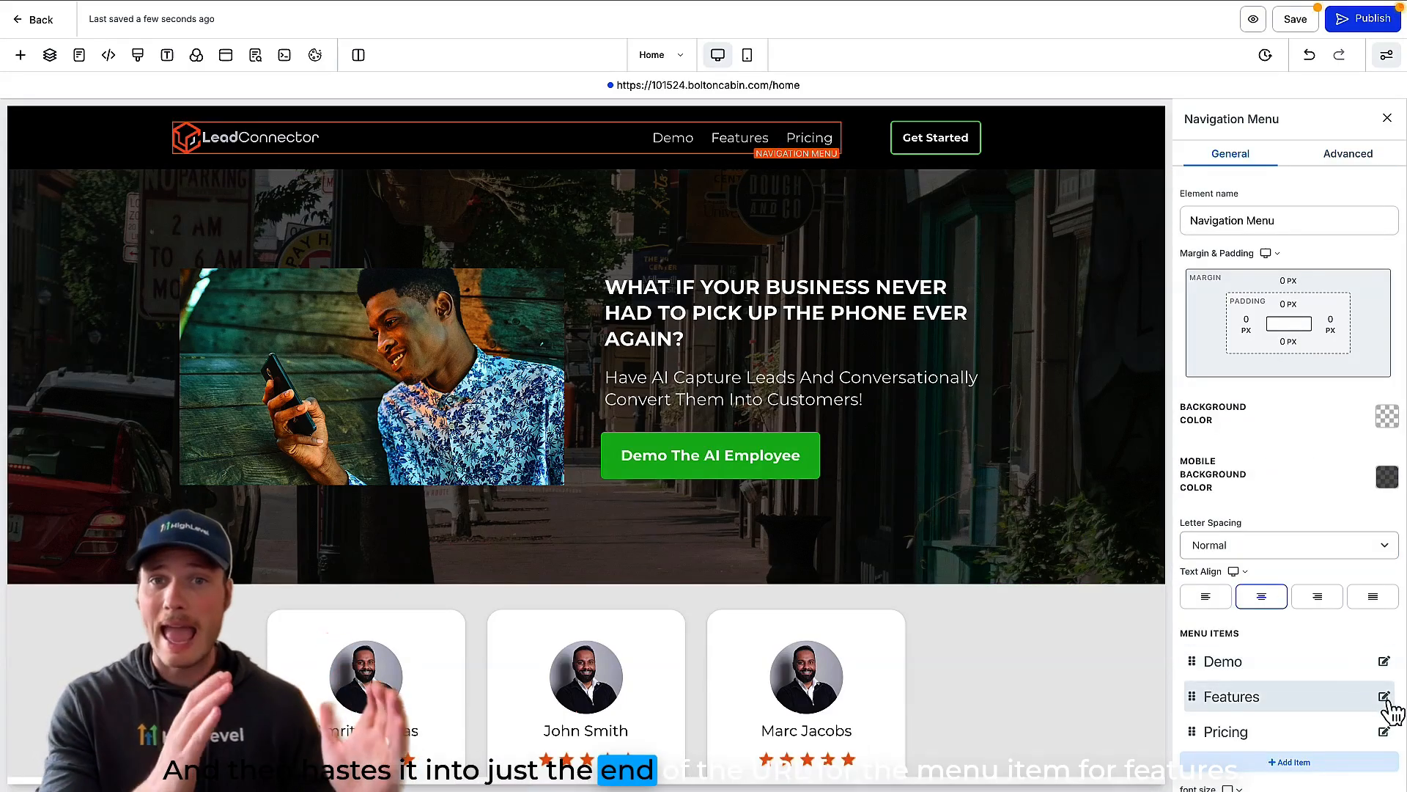
click(1385, 697)
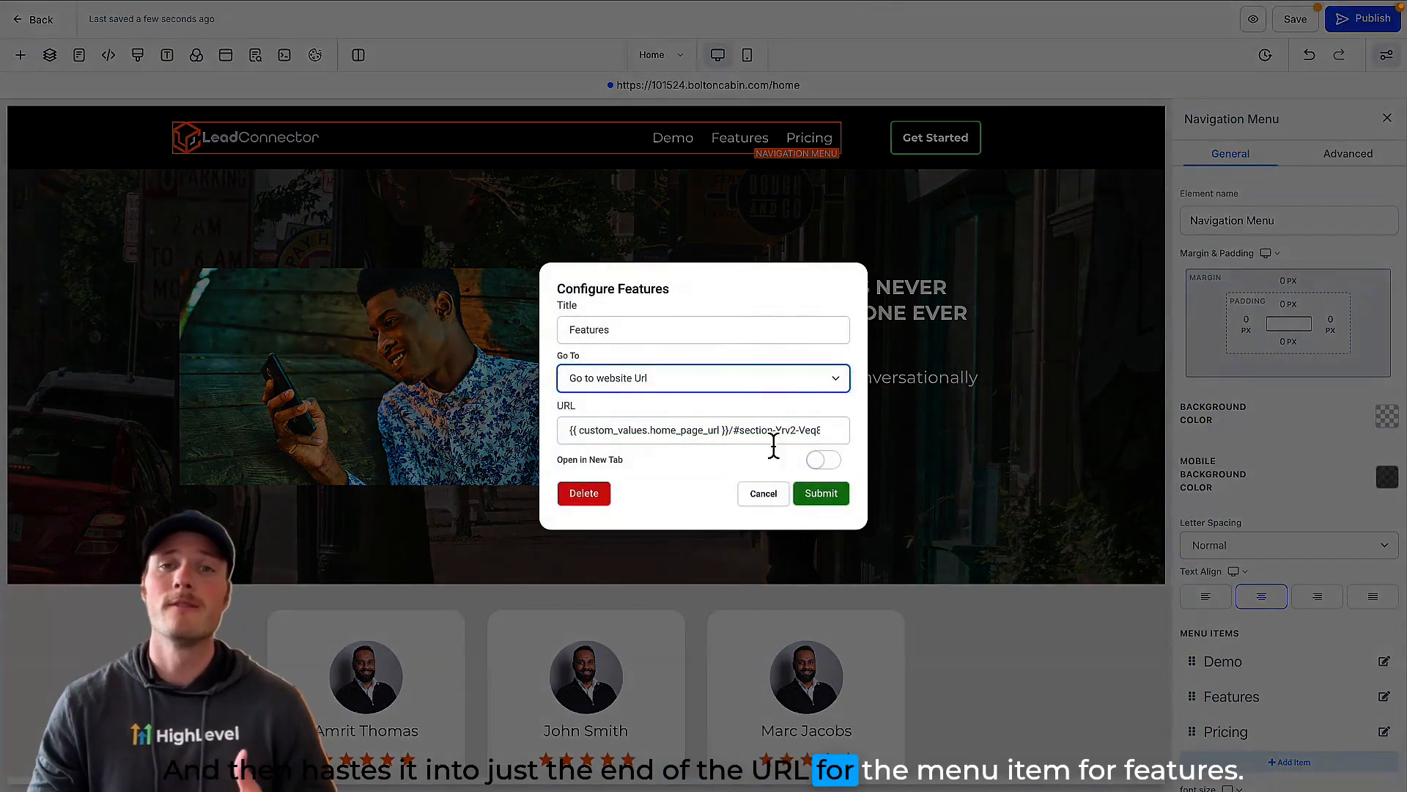
click(736, 430)
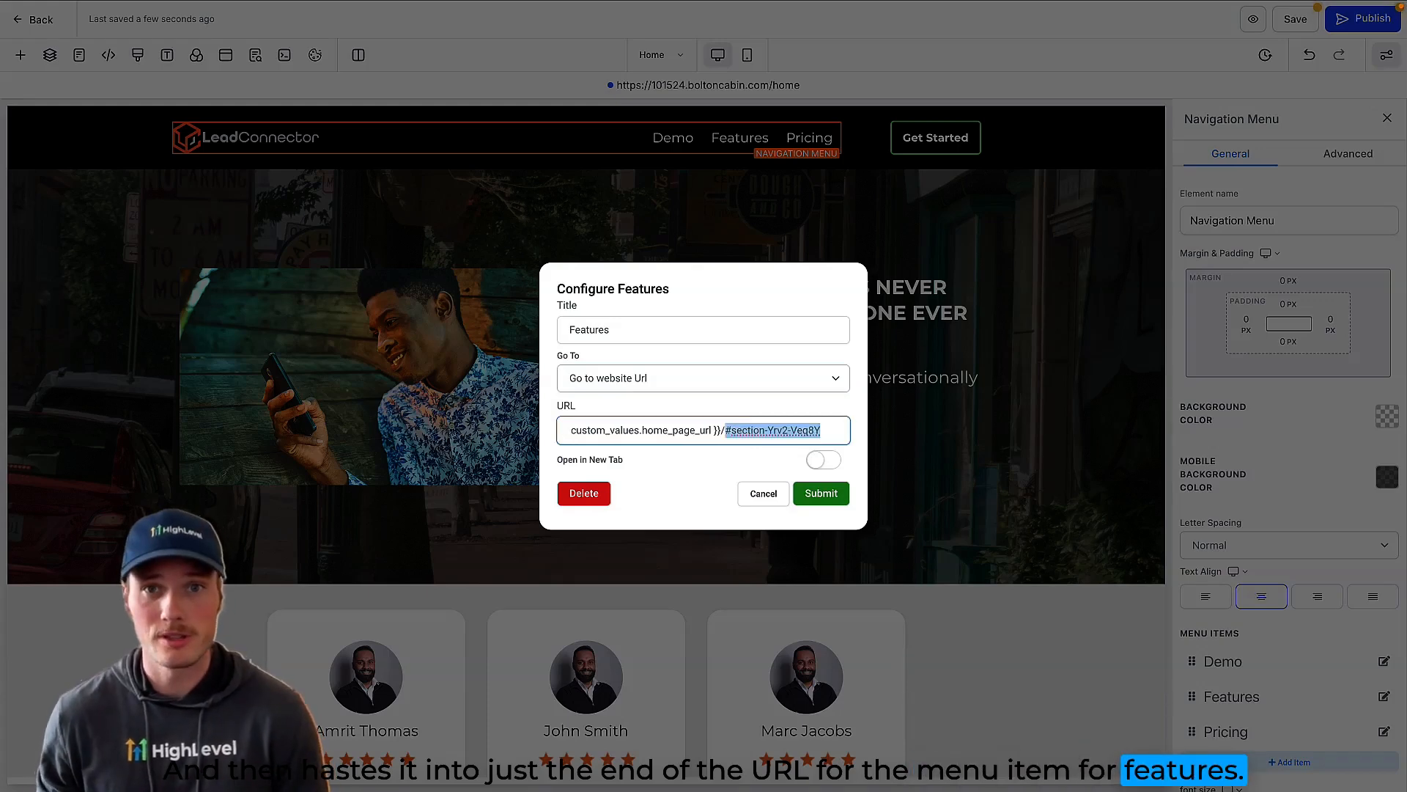
click(785, 430)
click(821, 492)
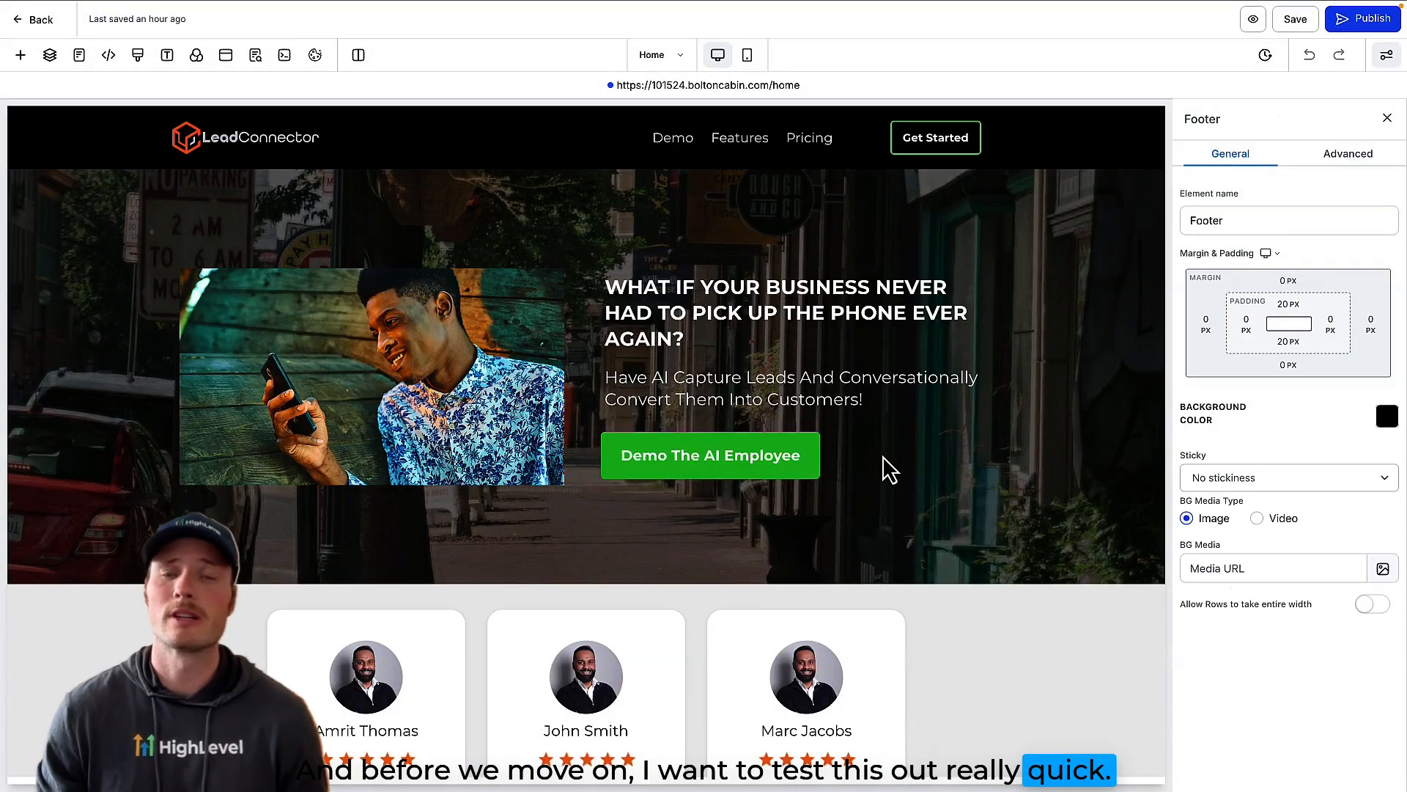
Step: Preview the homepage and test the Features and Pricing links in its navigation menu
click(1253, 19)
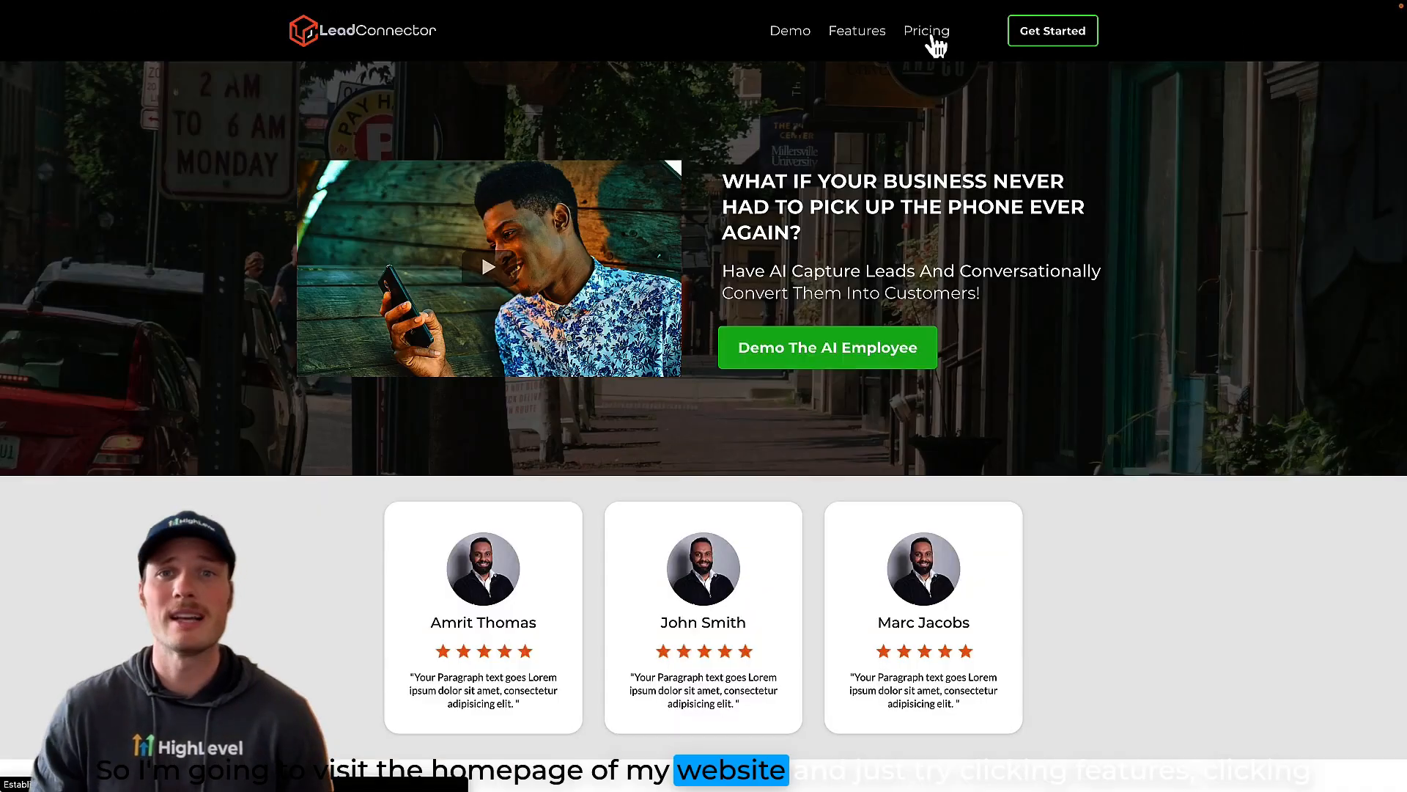
click(878, 42)
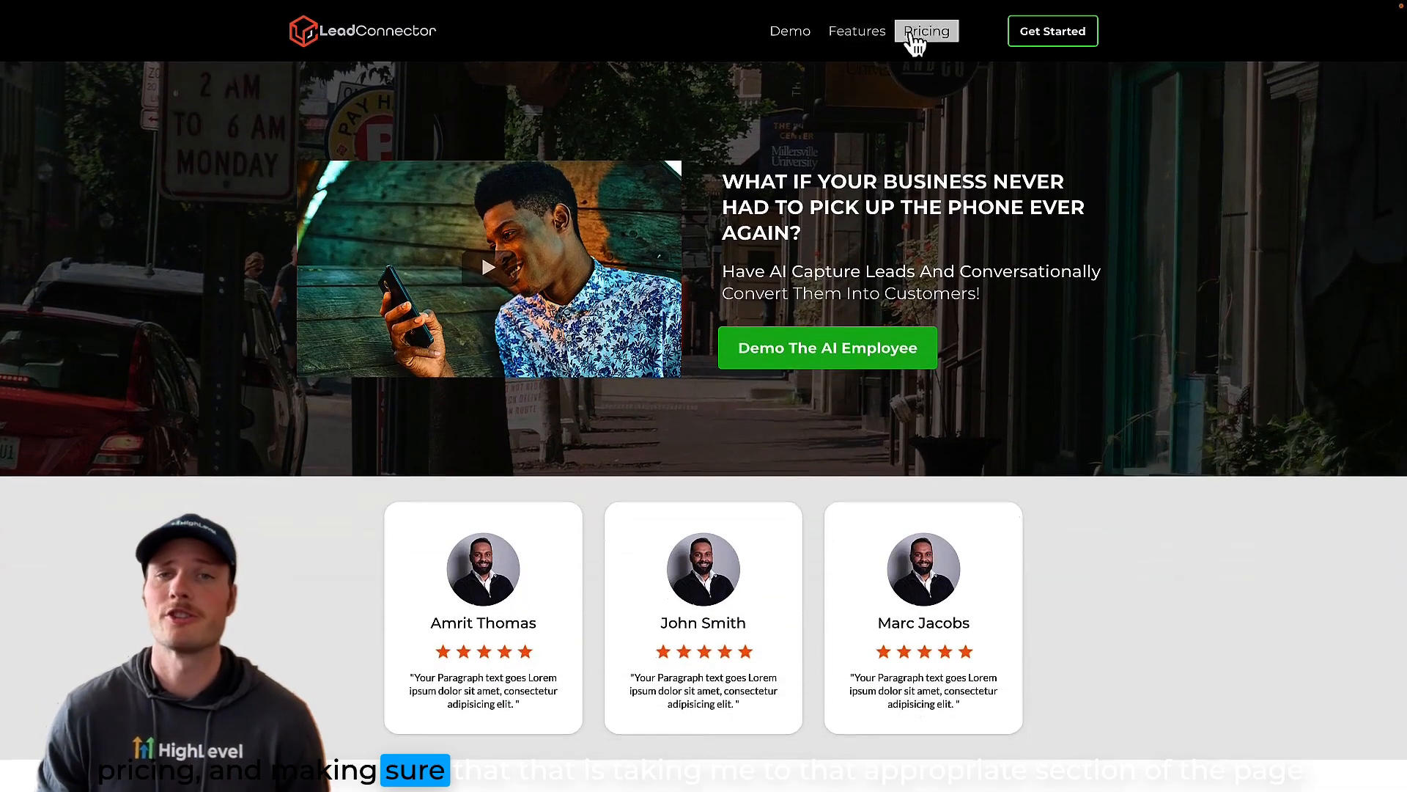
click(925, 44)
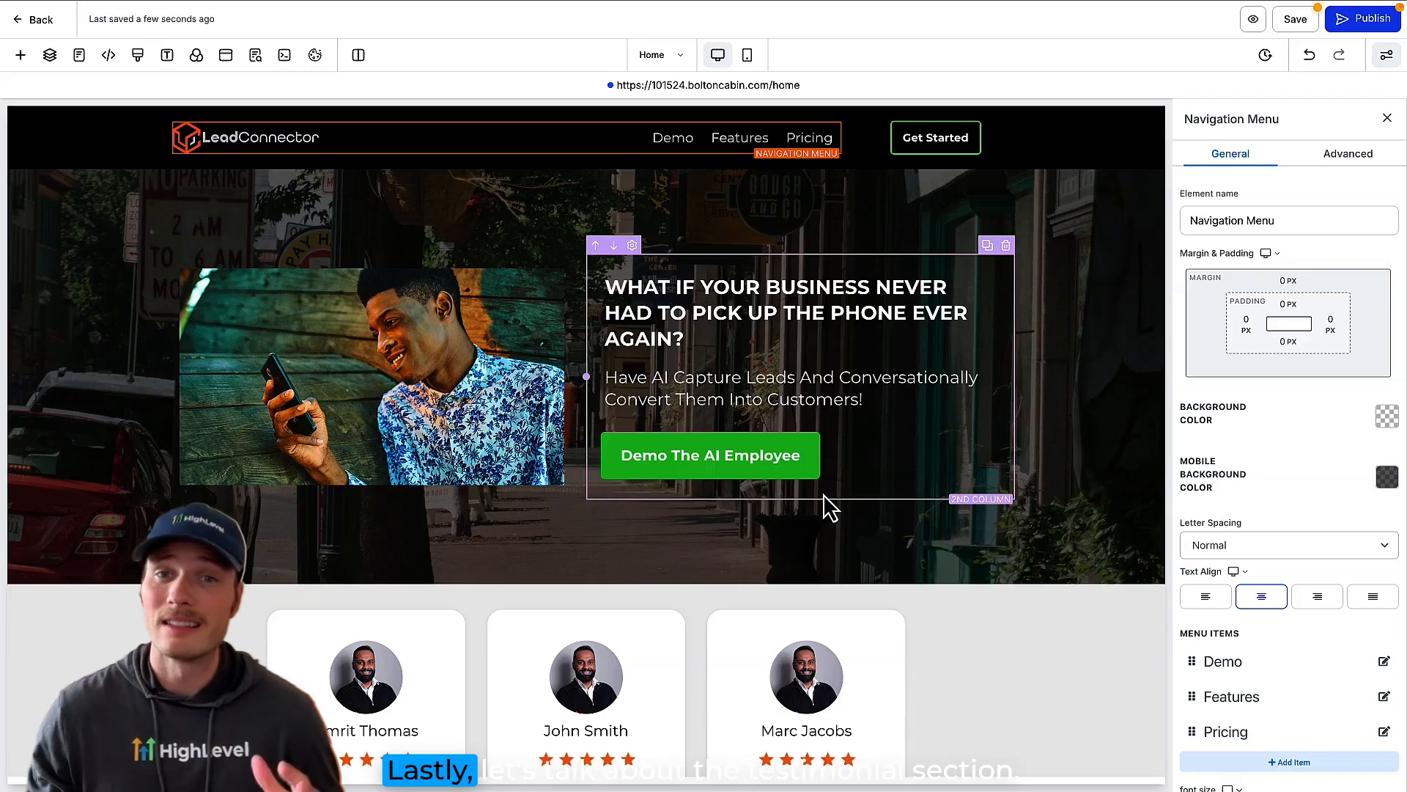
Step: Hide the Testimonials section on both desktop and mobile
scroll(823, 494, down, 3)
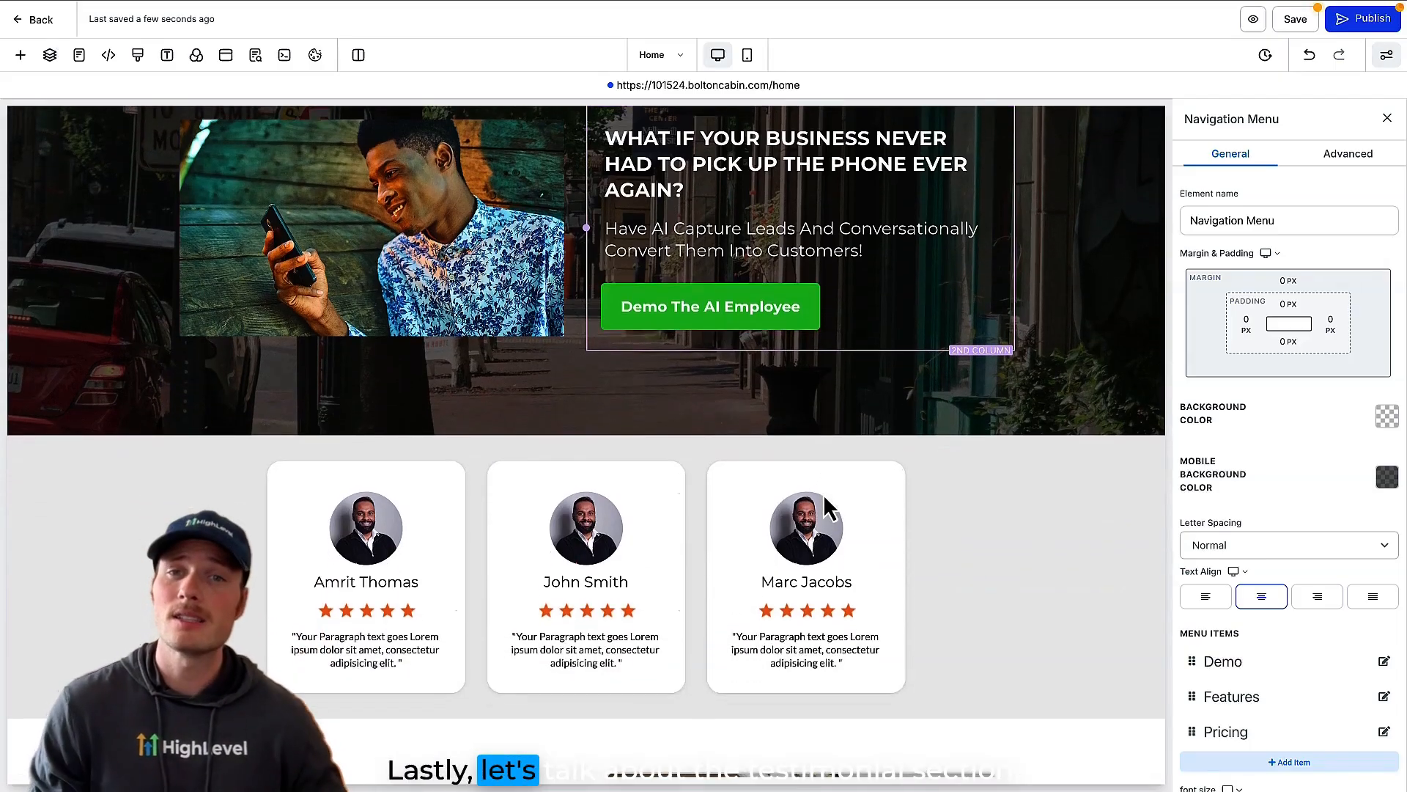
click(998, 521)
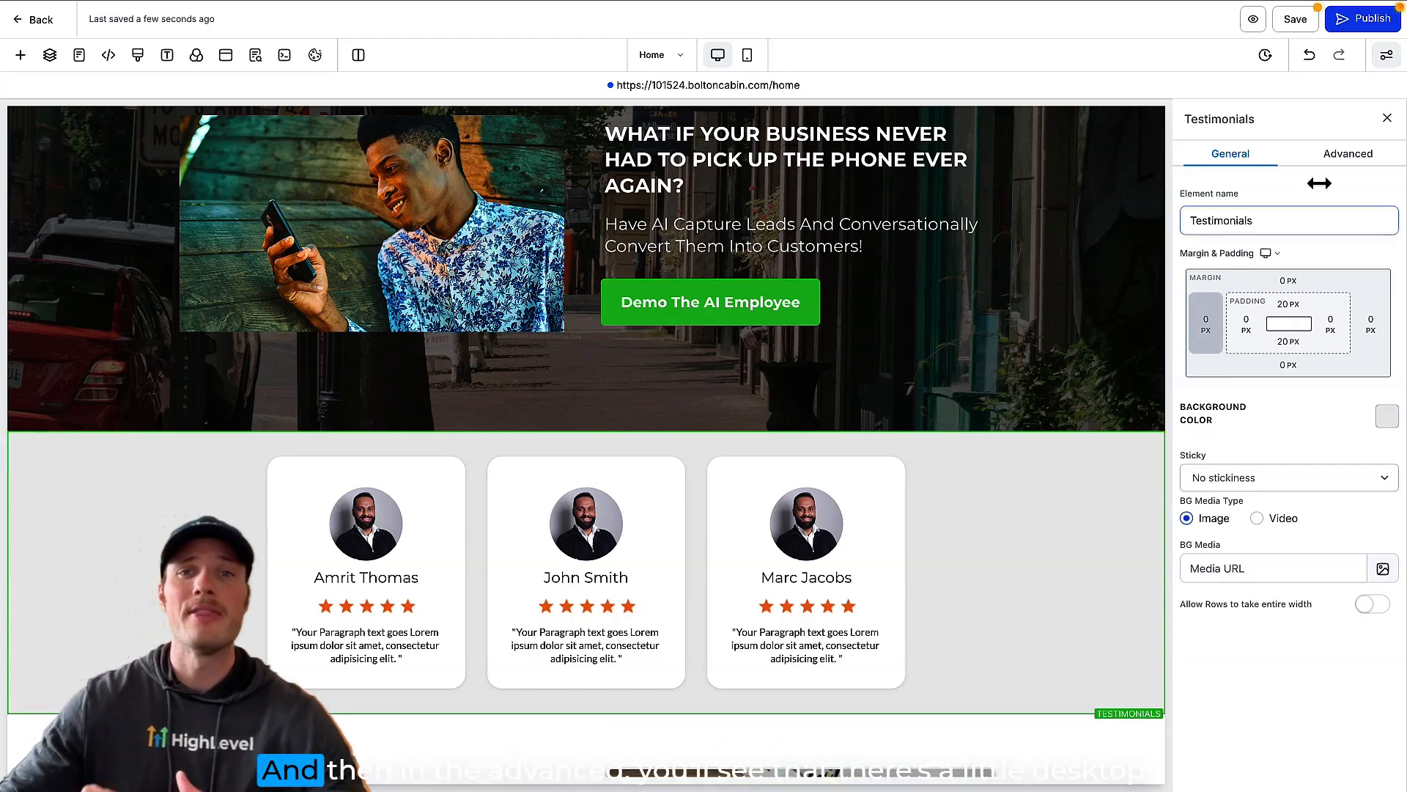
click(1353, 157)
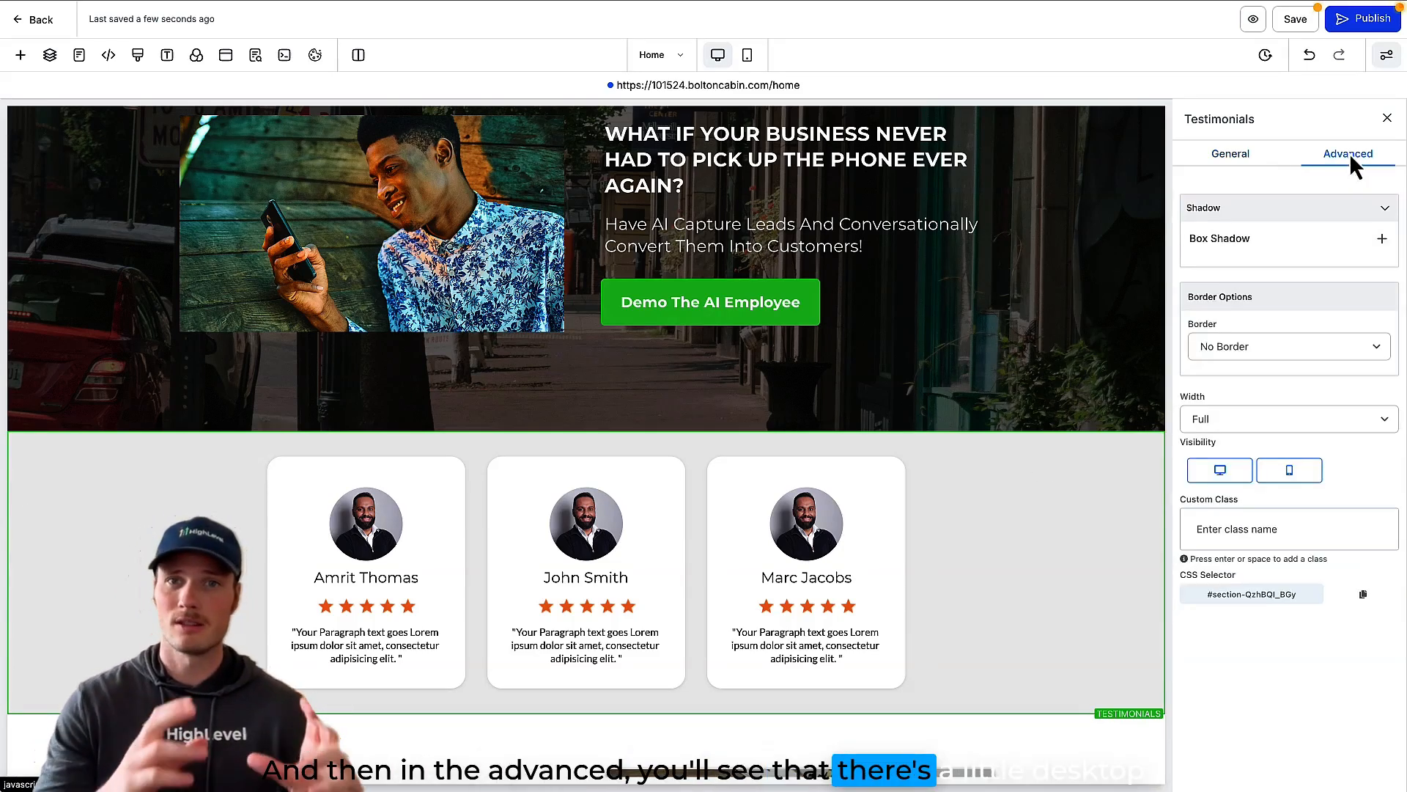
click(1237, 475)
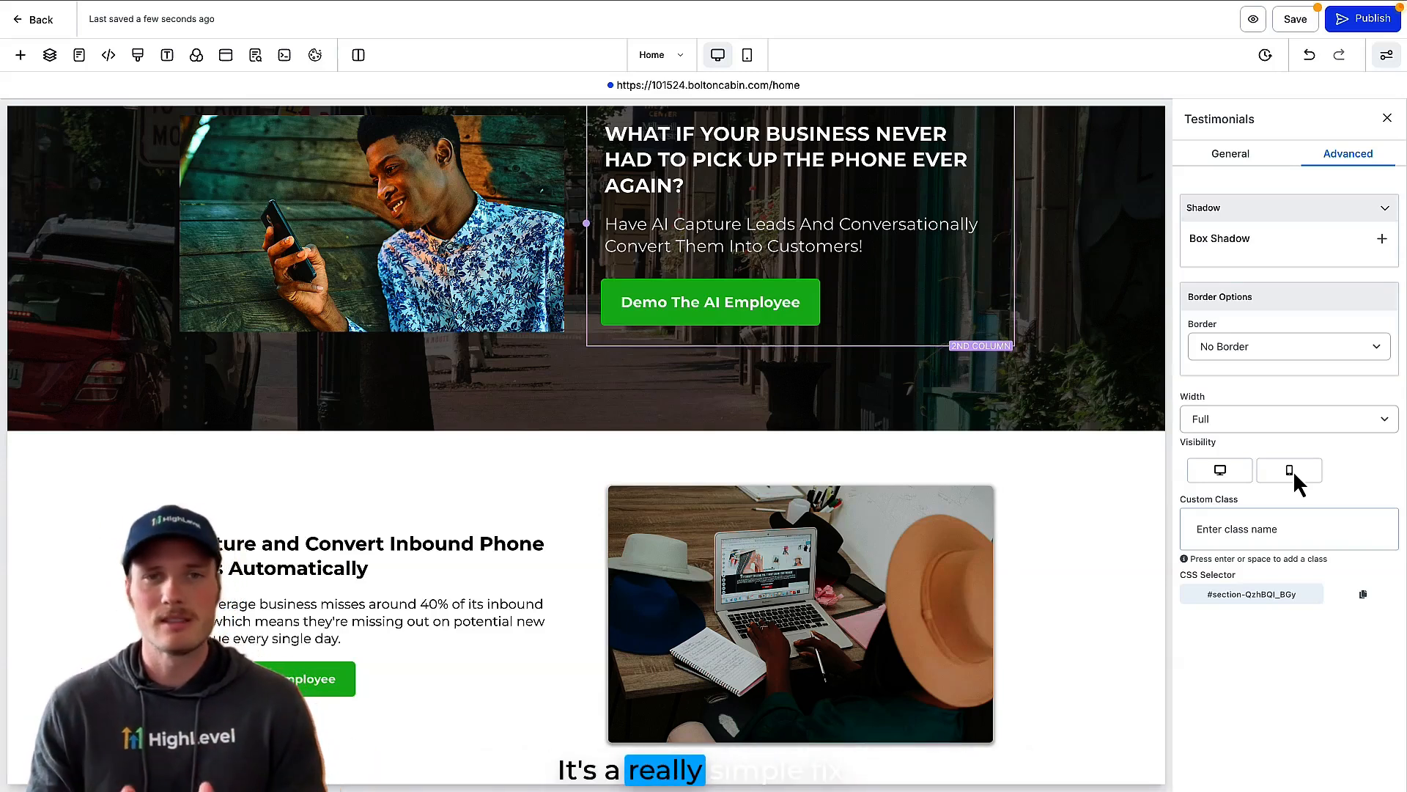
Step: Reopen the hidden Testimonials section's advanced settings from the page layers and make the section visible on desktop
click(50, 56)
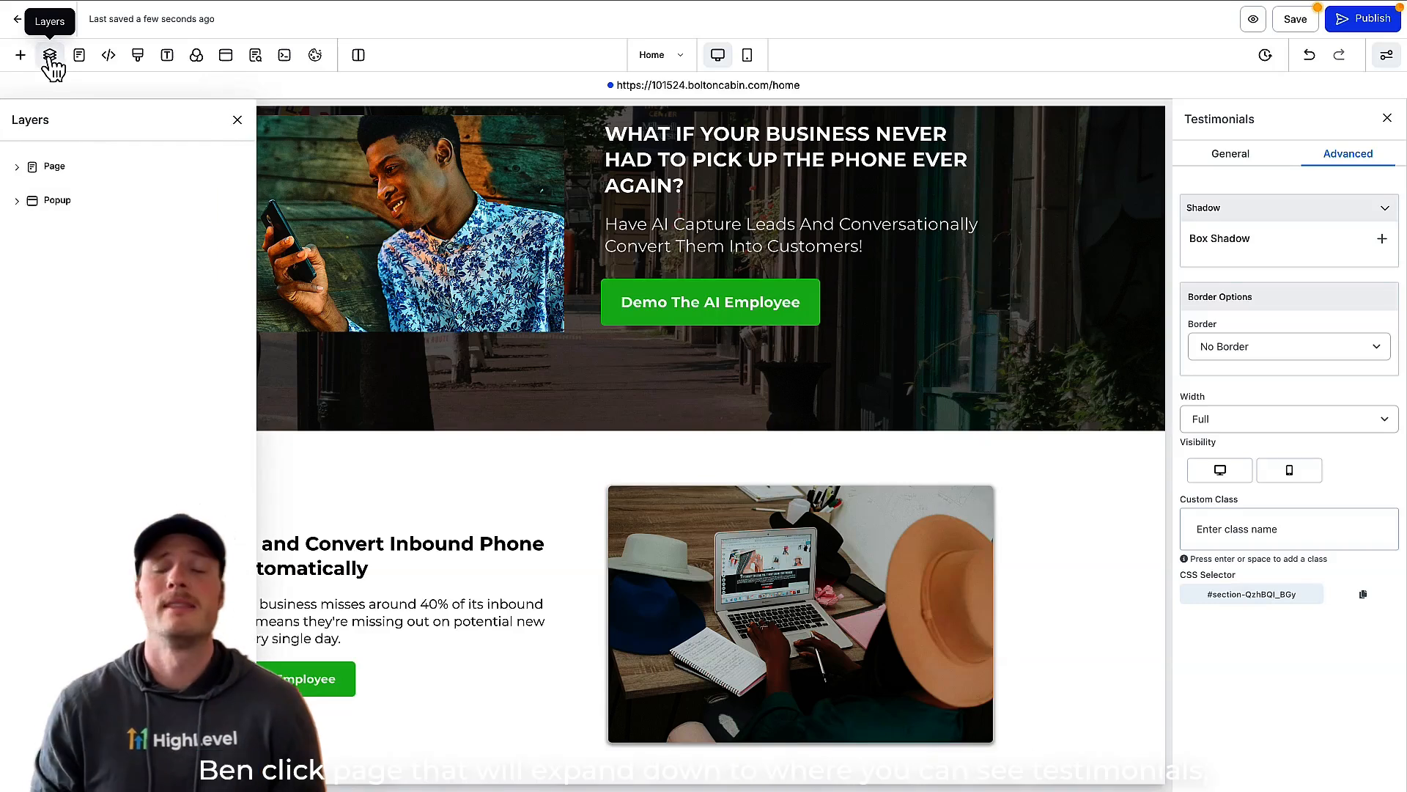
click(22, 166)
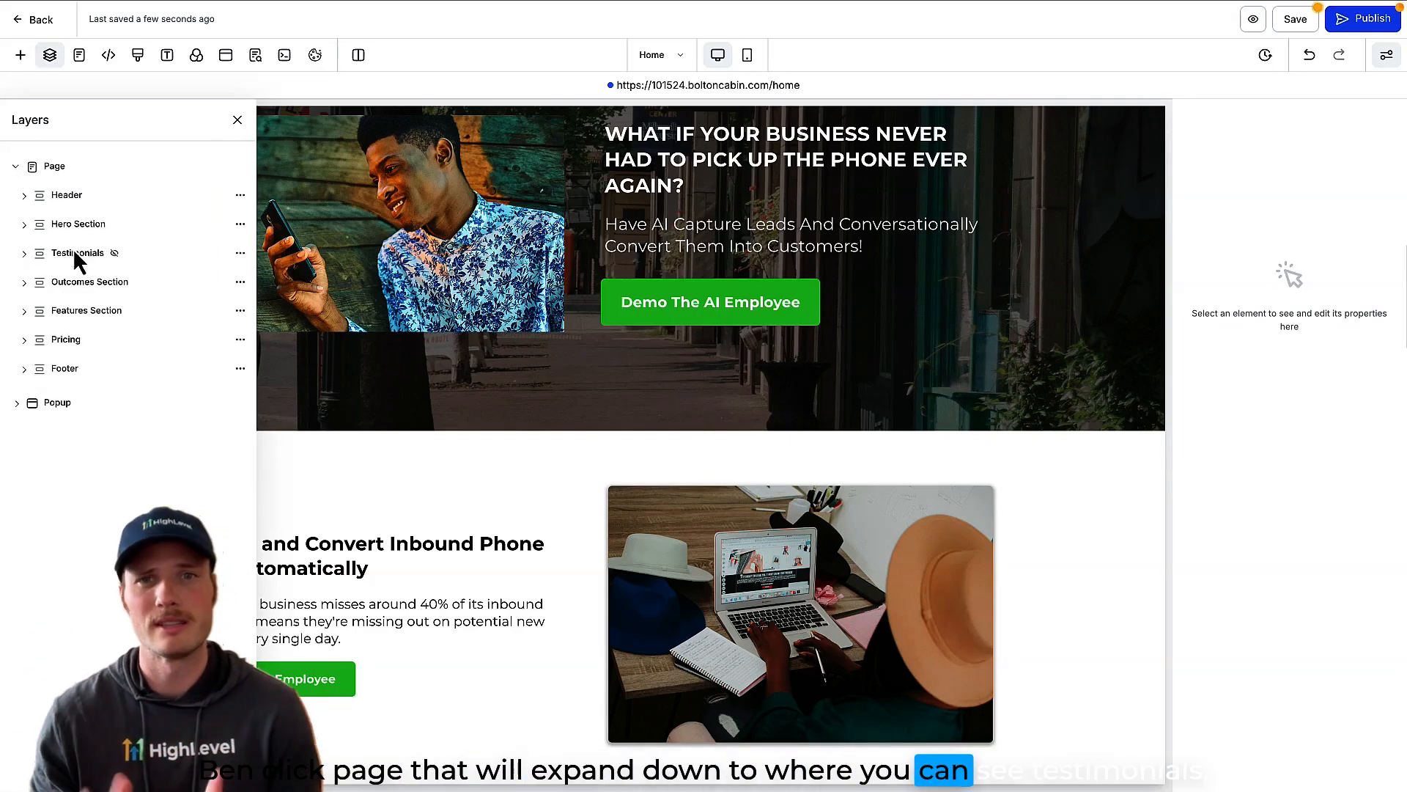
click(79, 254)
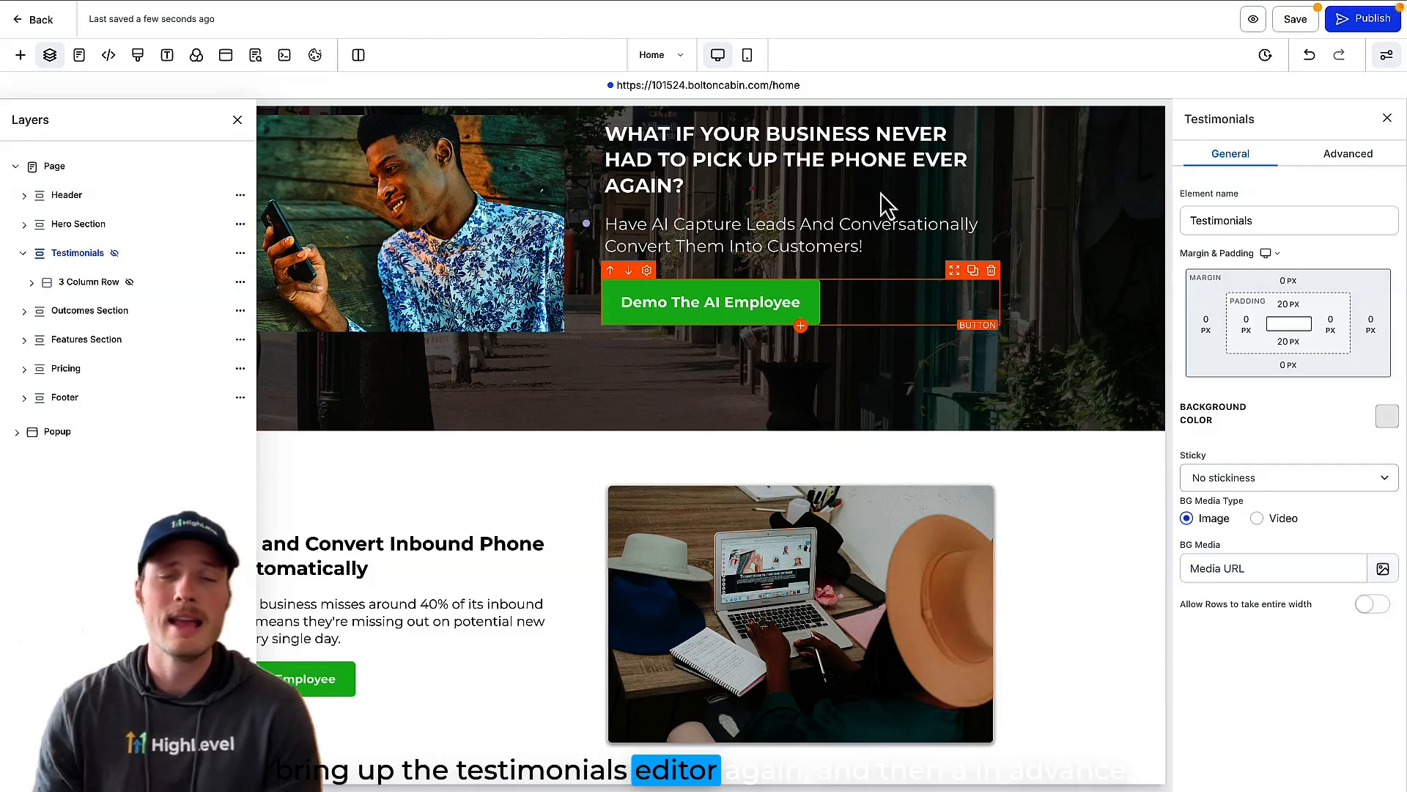
click(1349, 169)
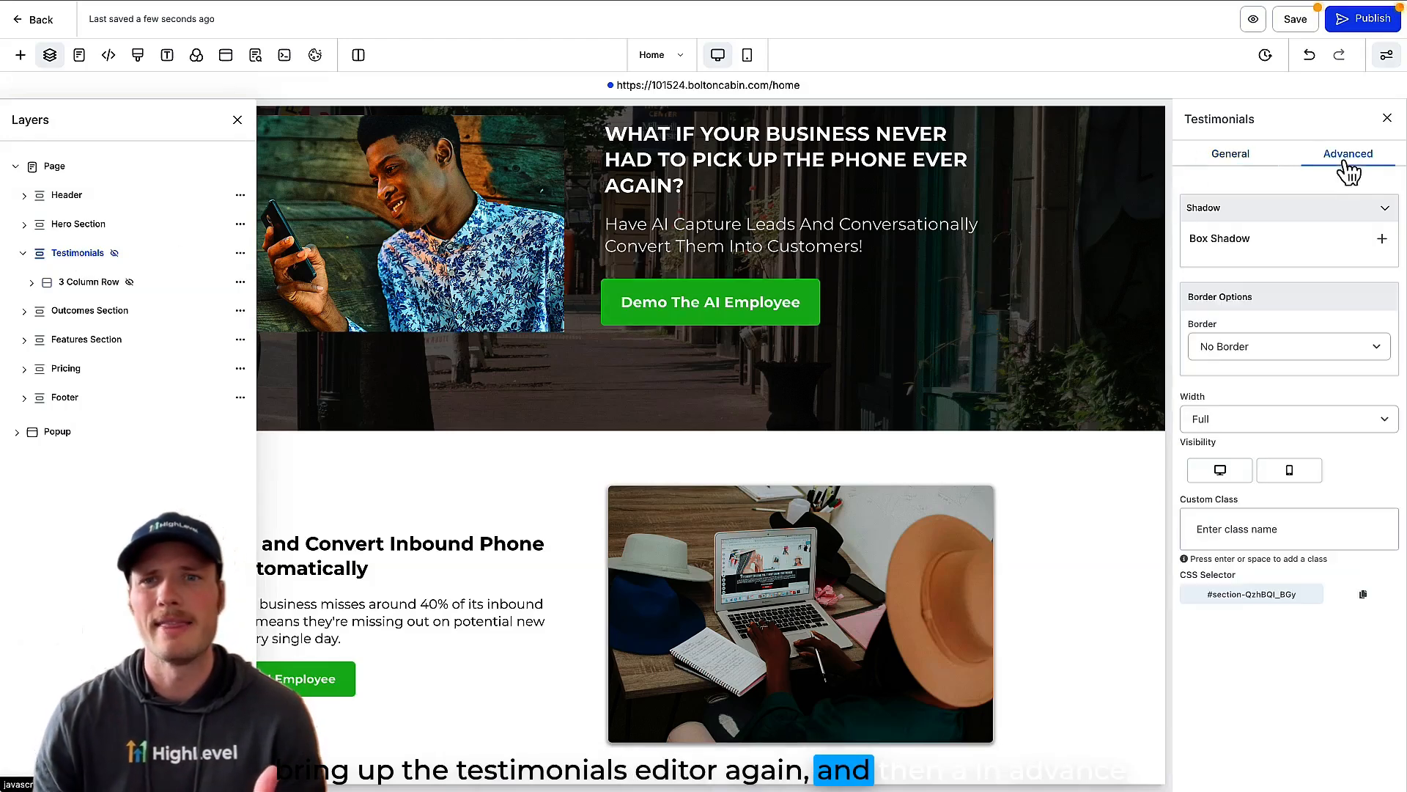
click(1221, 471)
click(1292, 475)
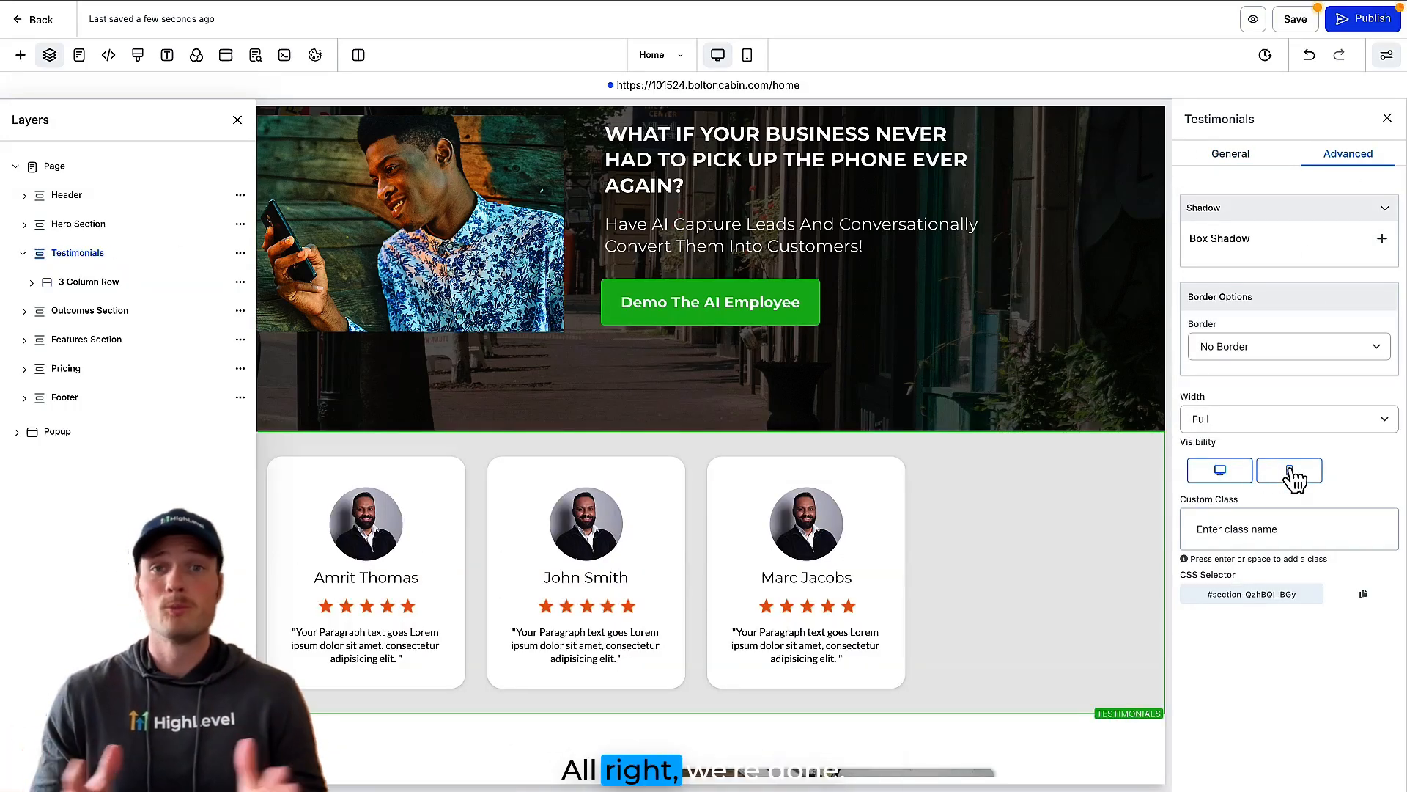
Step: Hide the Testimonials section on desktop again and close its settings and the page layers
click(1234, 472)
click(1387, 118)
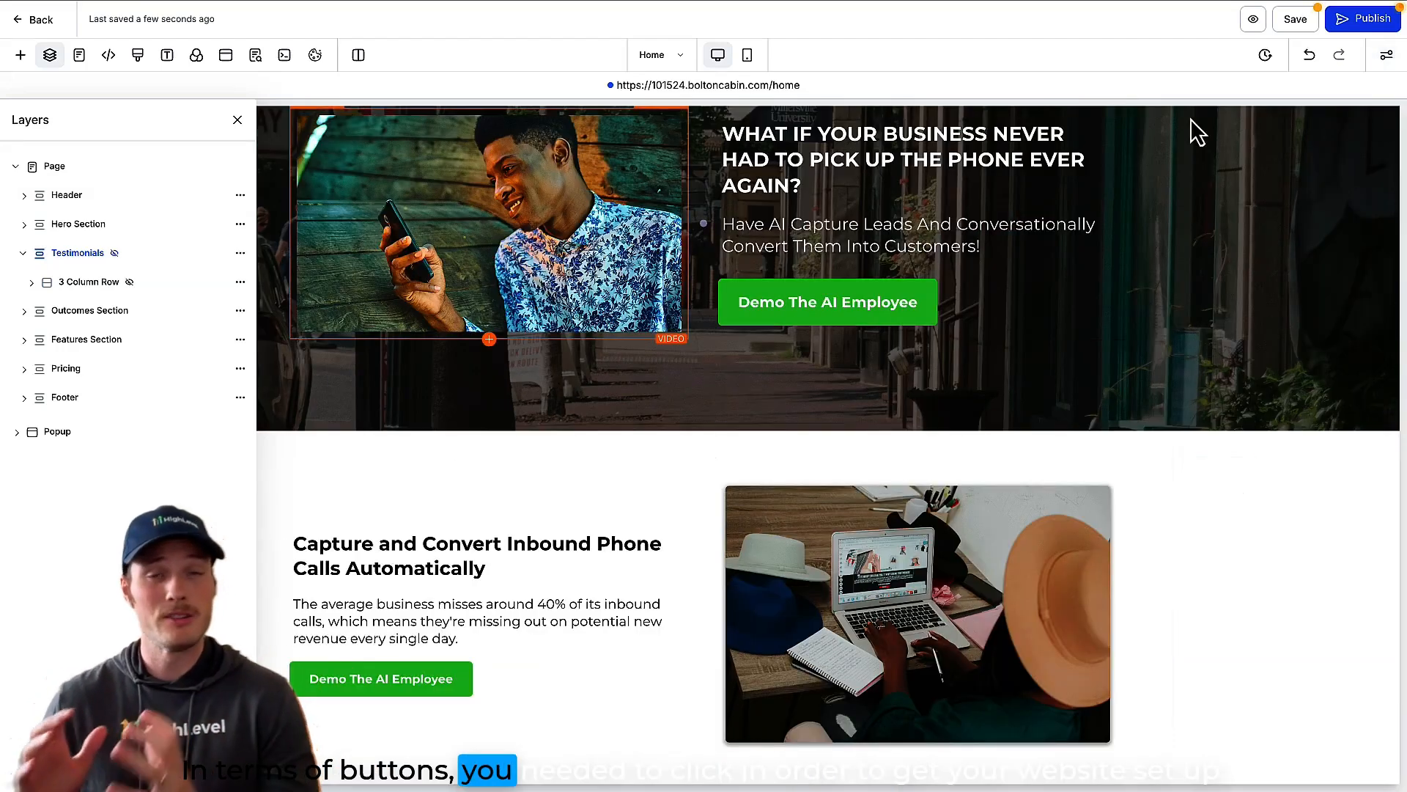
click(237, 120)
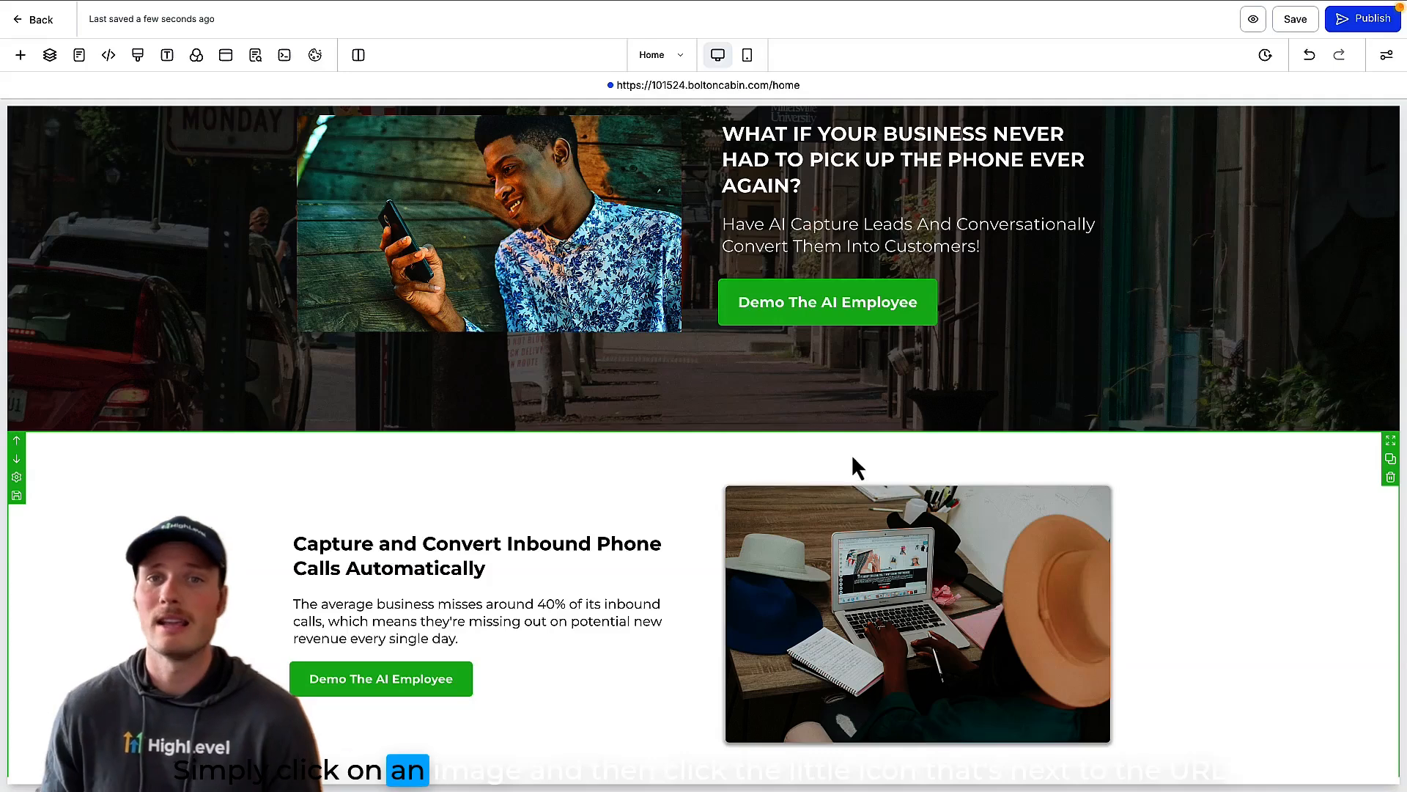
Step: Open media storage for the image beside the Capture and Convert Inbound Phone Calls text and search all sources for "water"
click(867, 587)
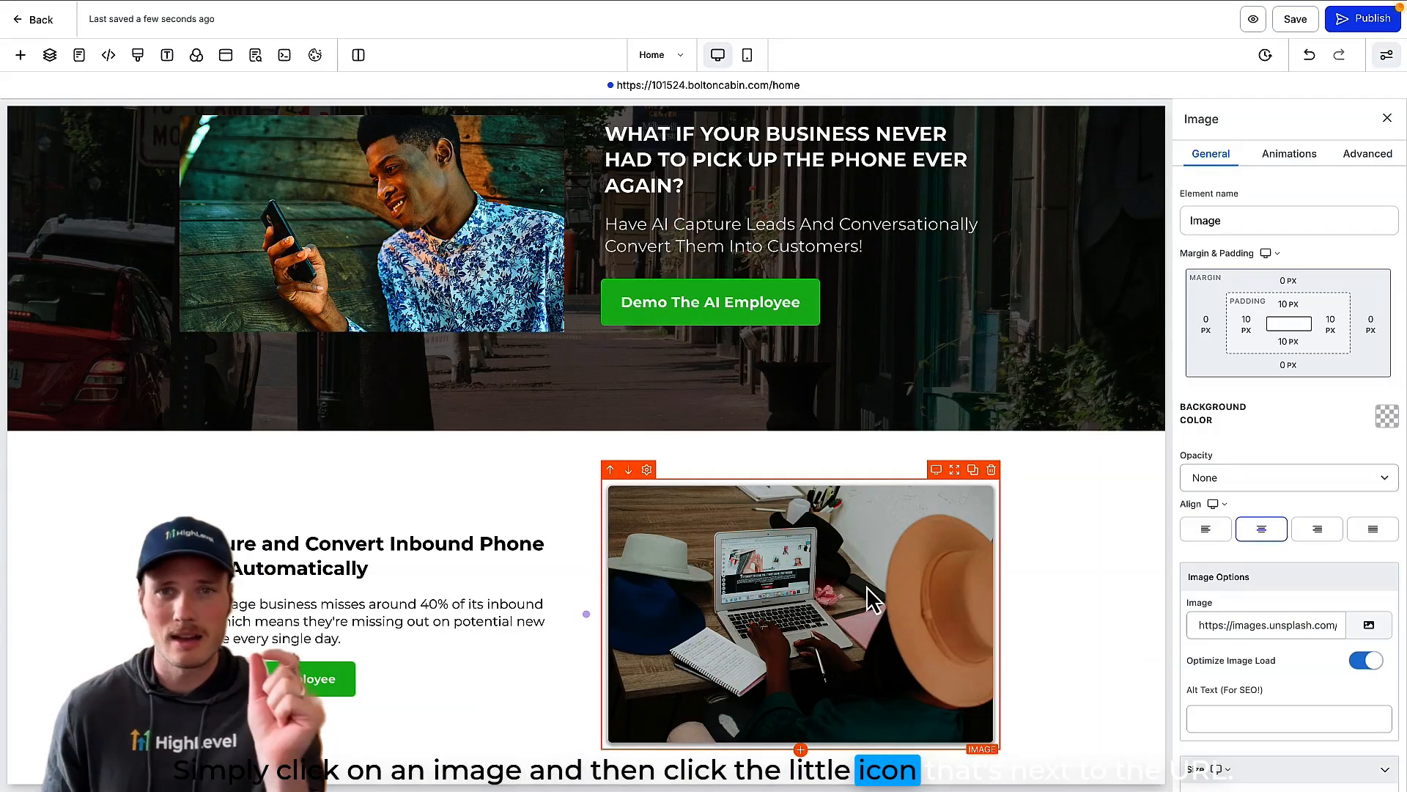
click(1368, 625)
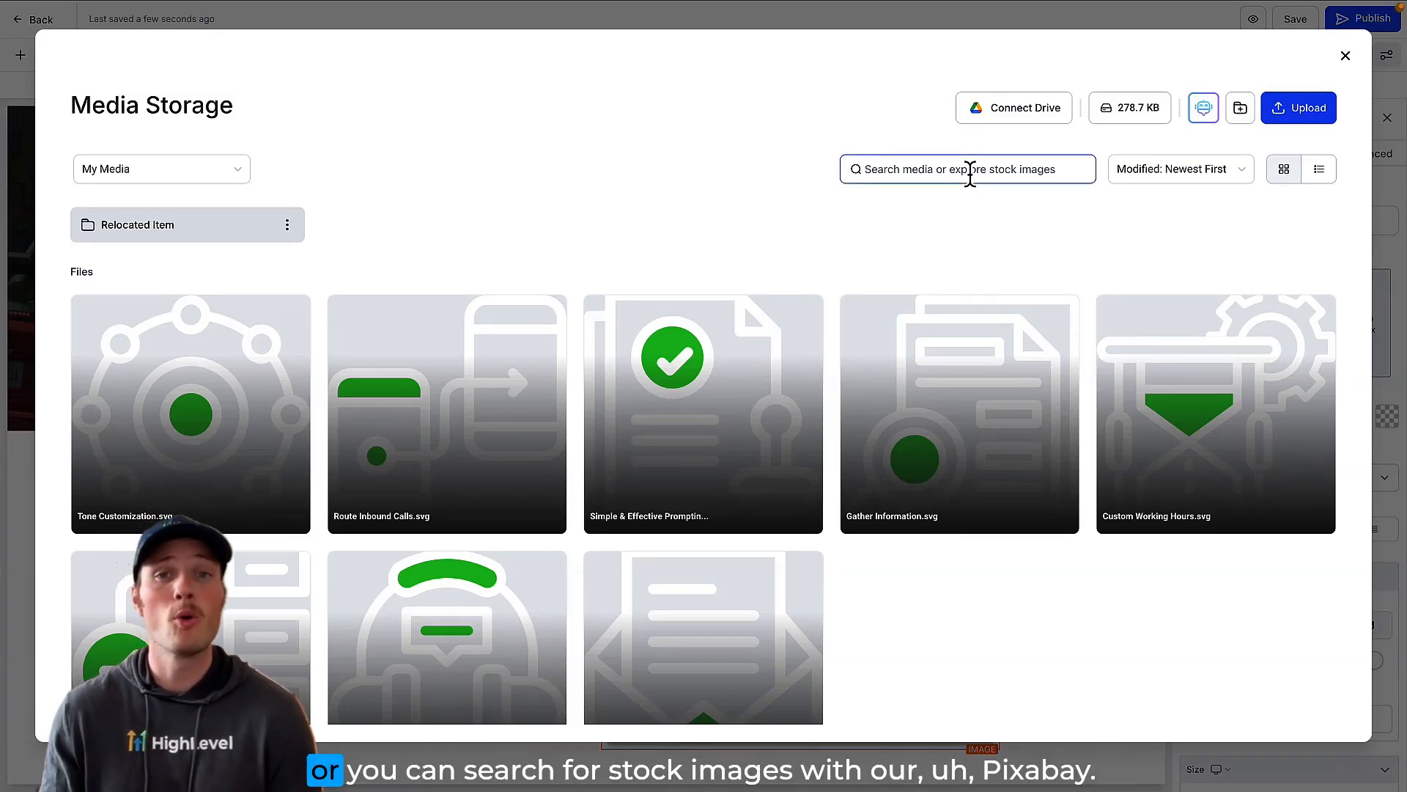
text(water)
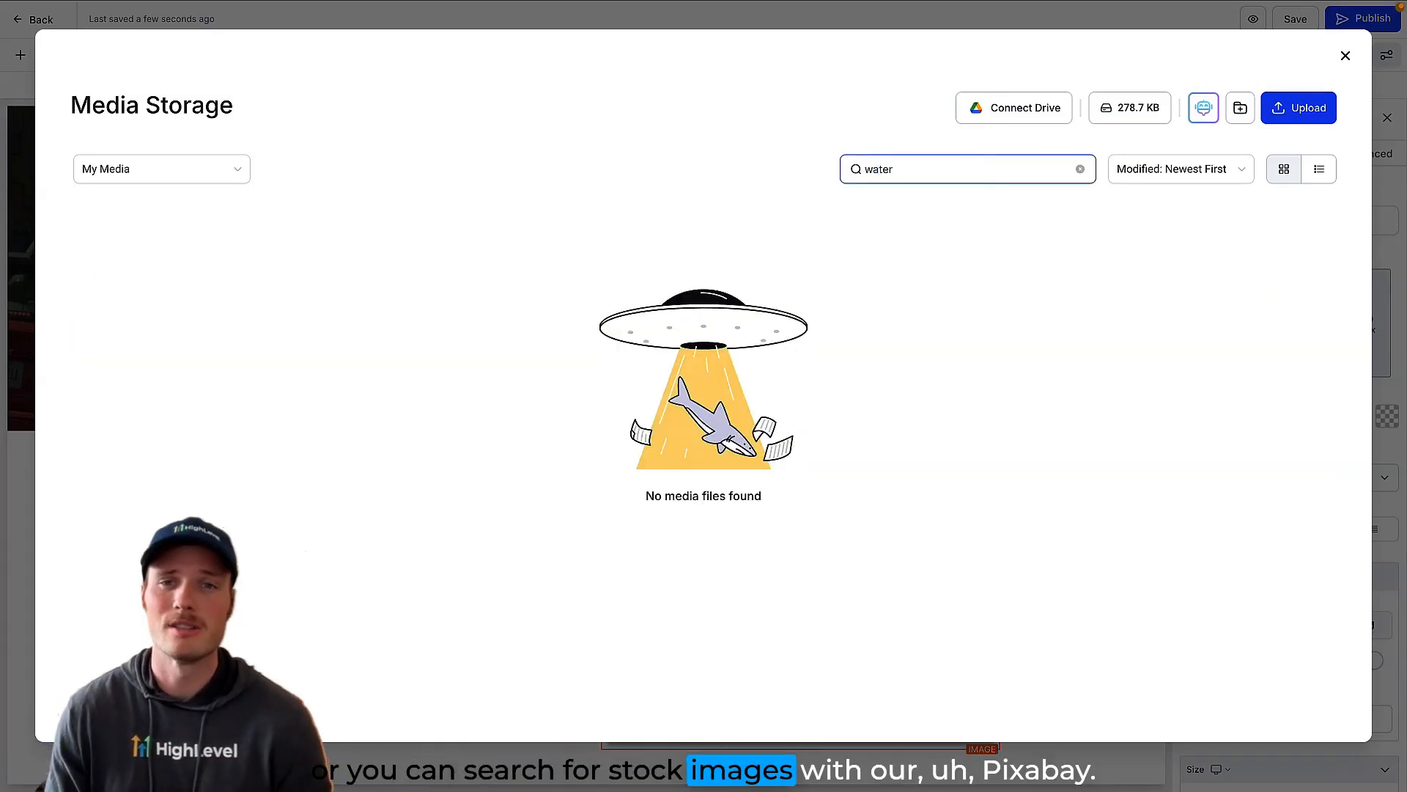
click(238, 178)
click(202, 207)
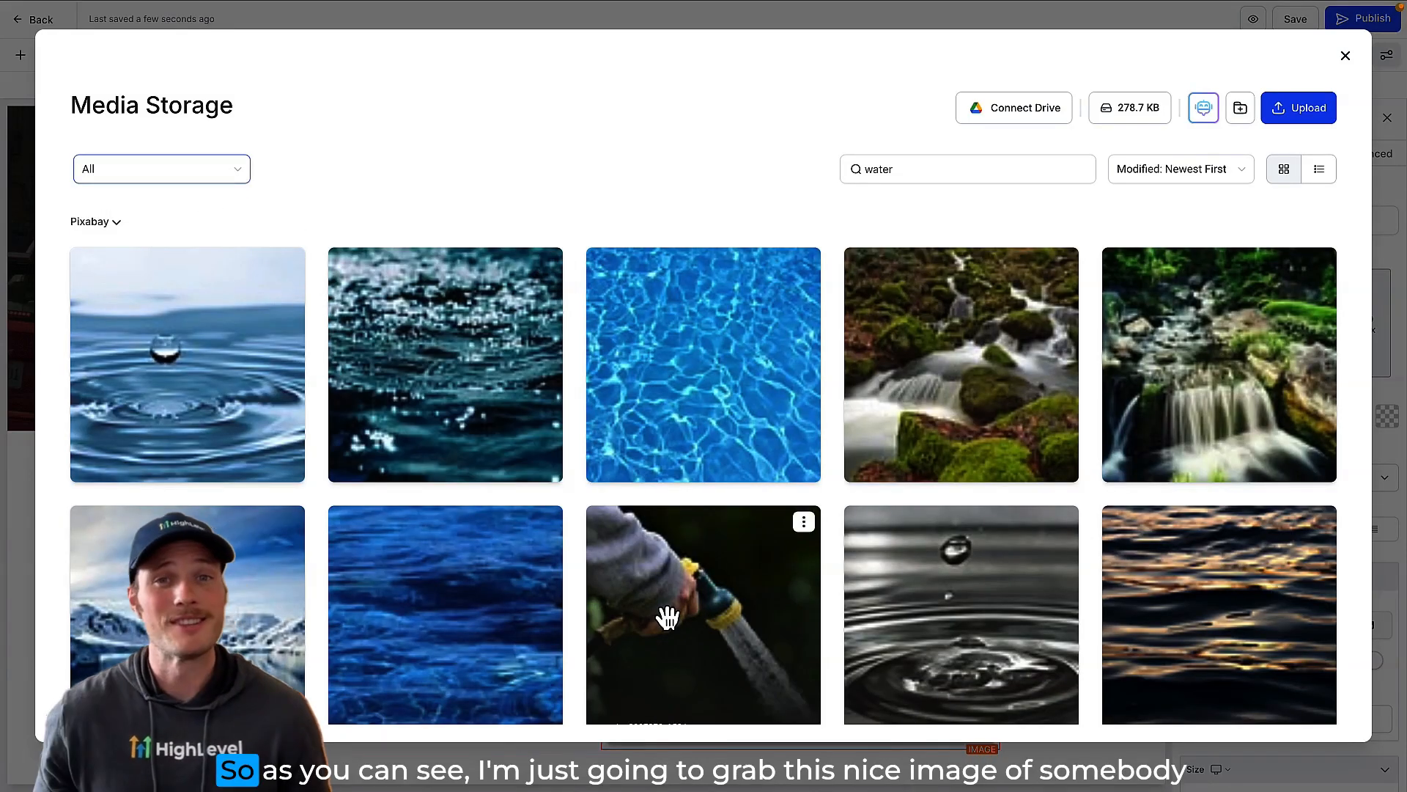
Step: Import the garden hose photo water-jet-8007873_150.jpg into the media library, choose it for the image, and save the page
click(663, 614)
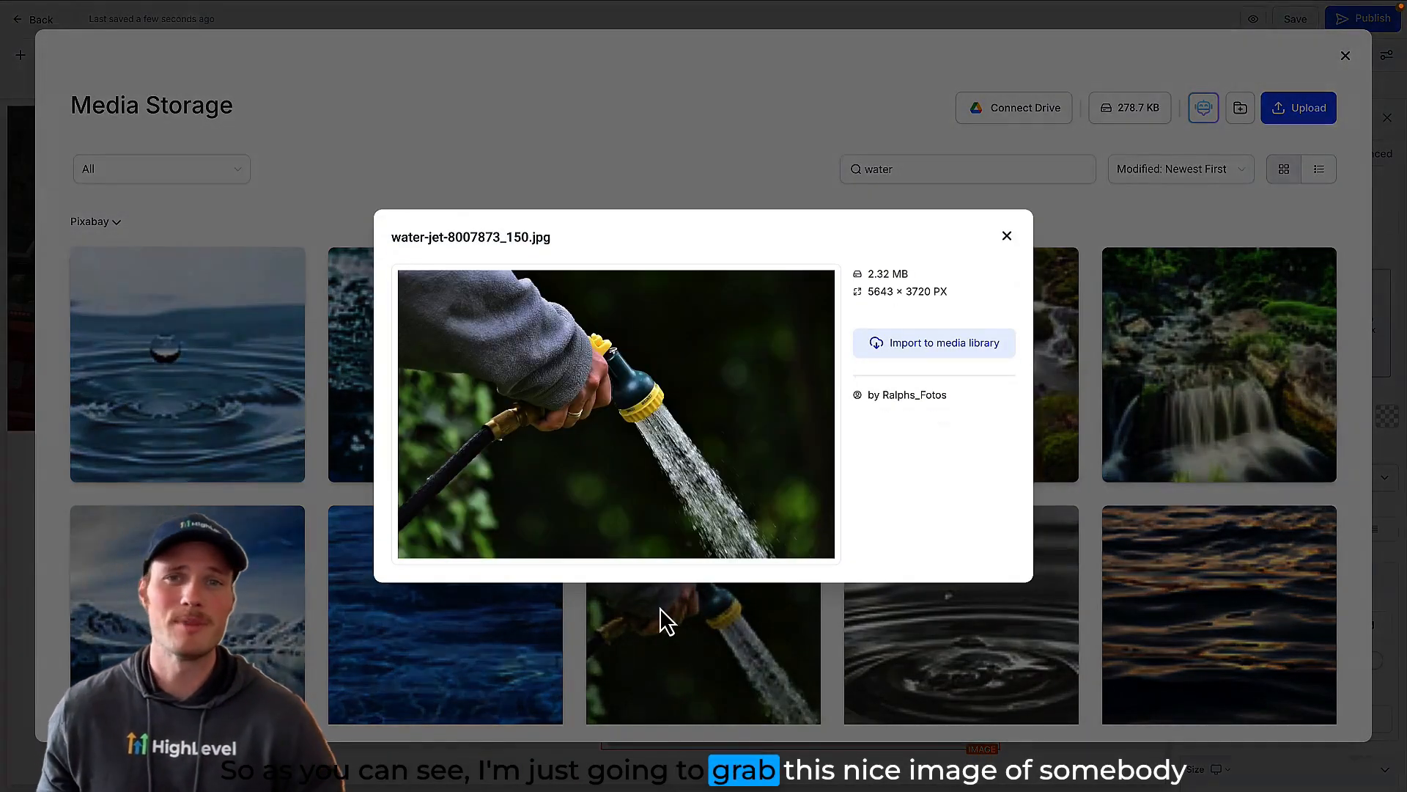
click(909, 350)
click(239, 411)
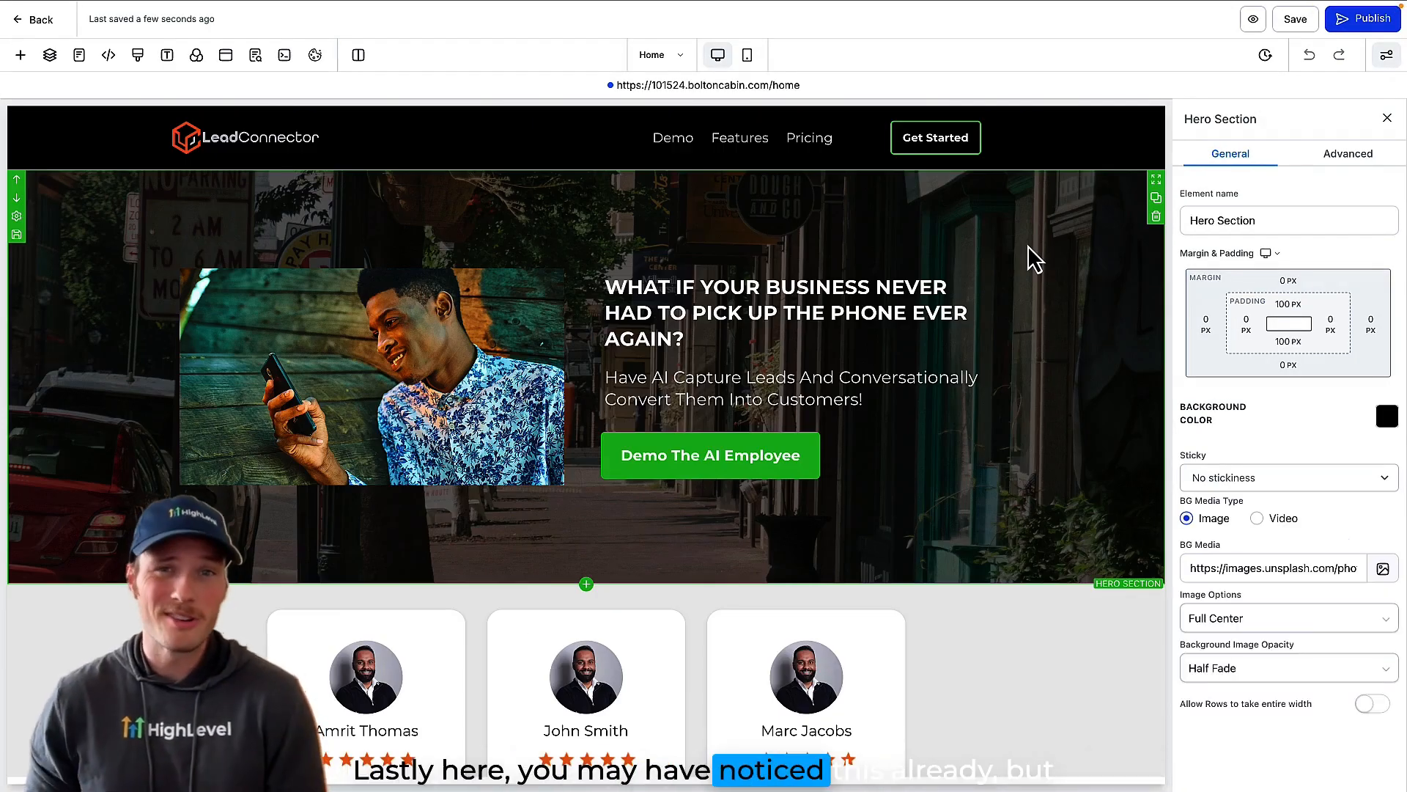
click(1284, 22)
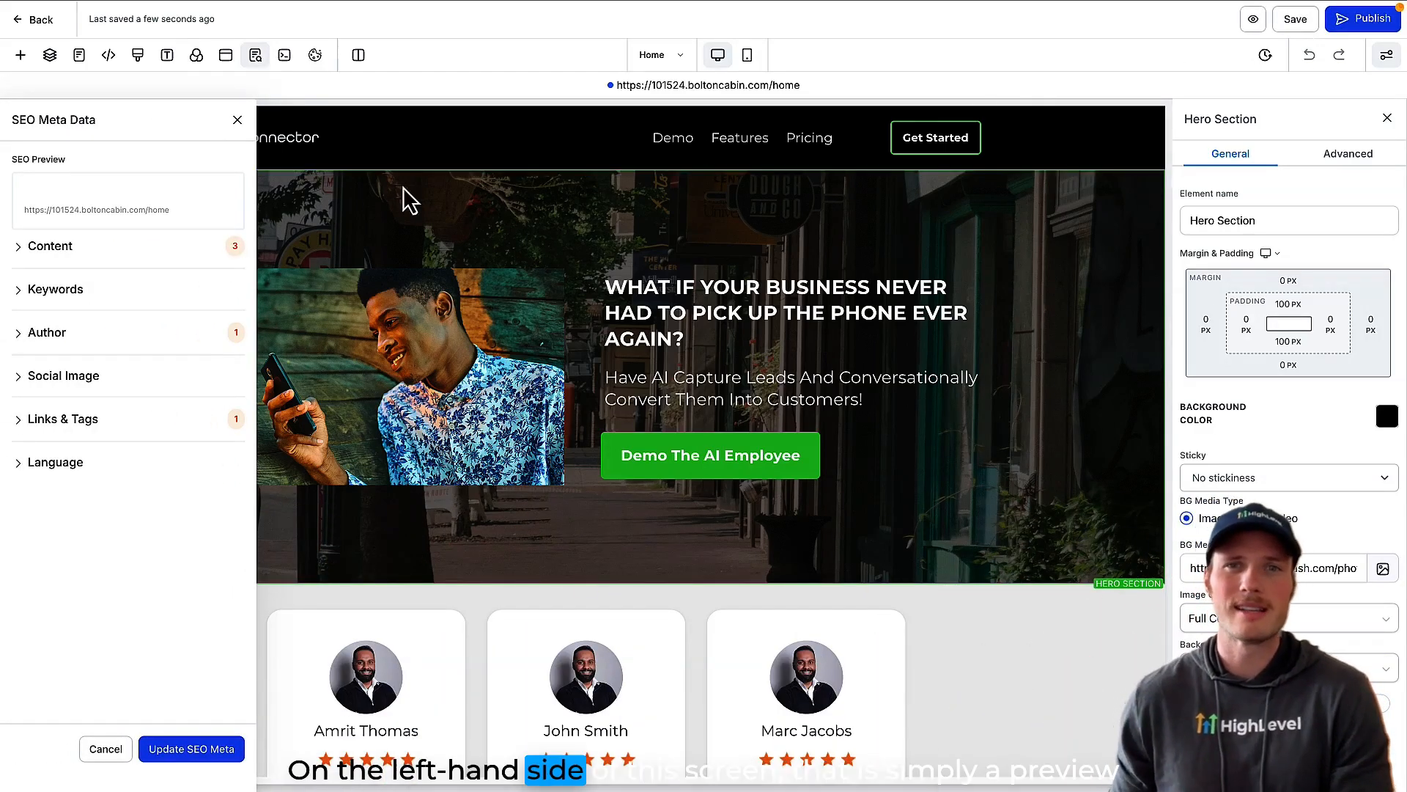
Step: Set the Home page's title in its SEO meta data content to "My site!"
click(58, 250)
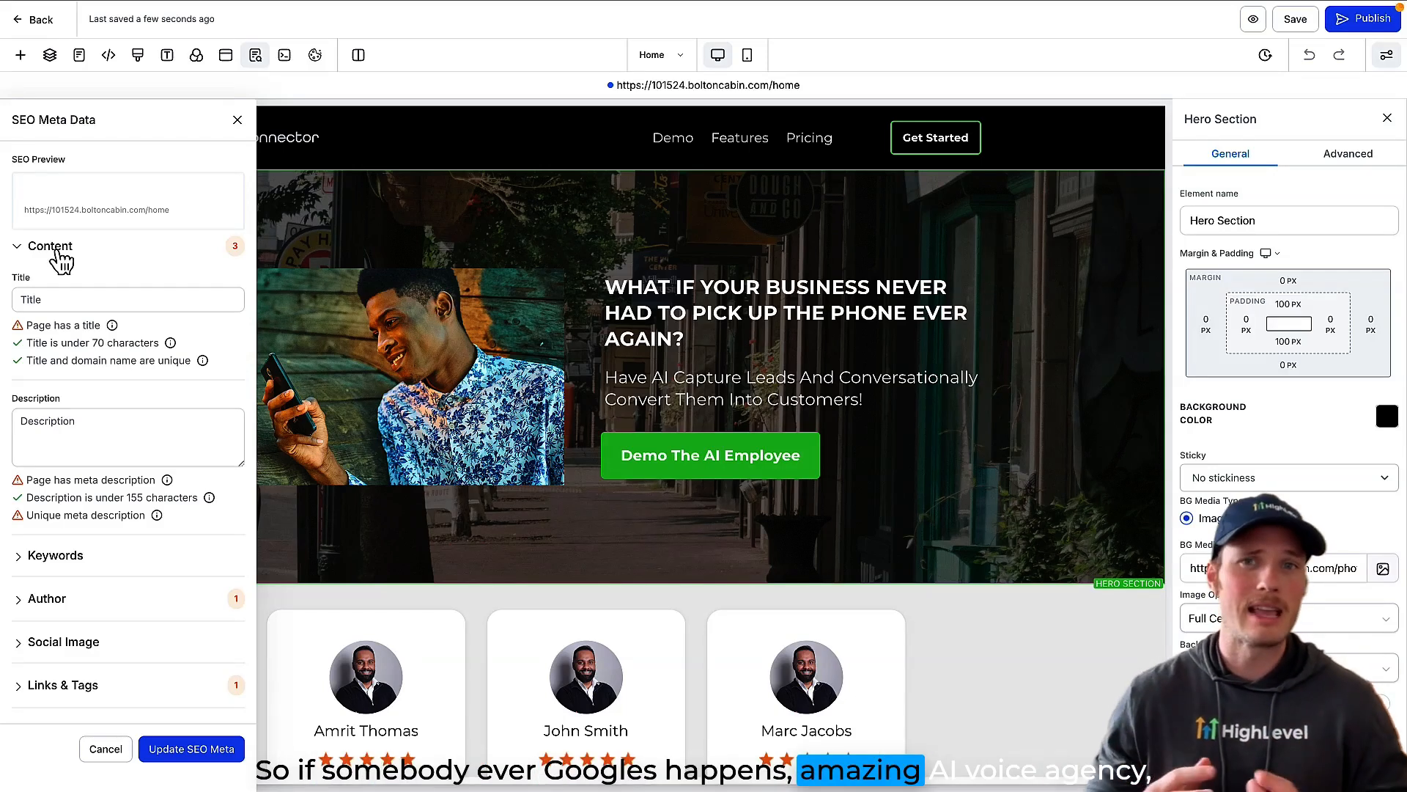
click(52, 293)
text(M)
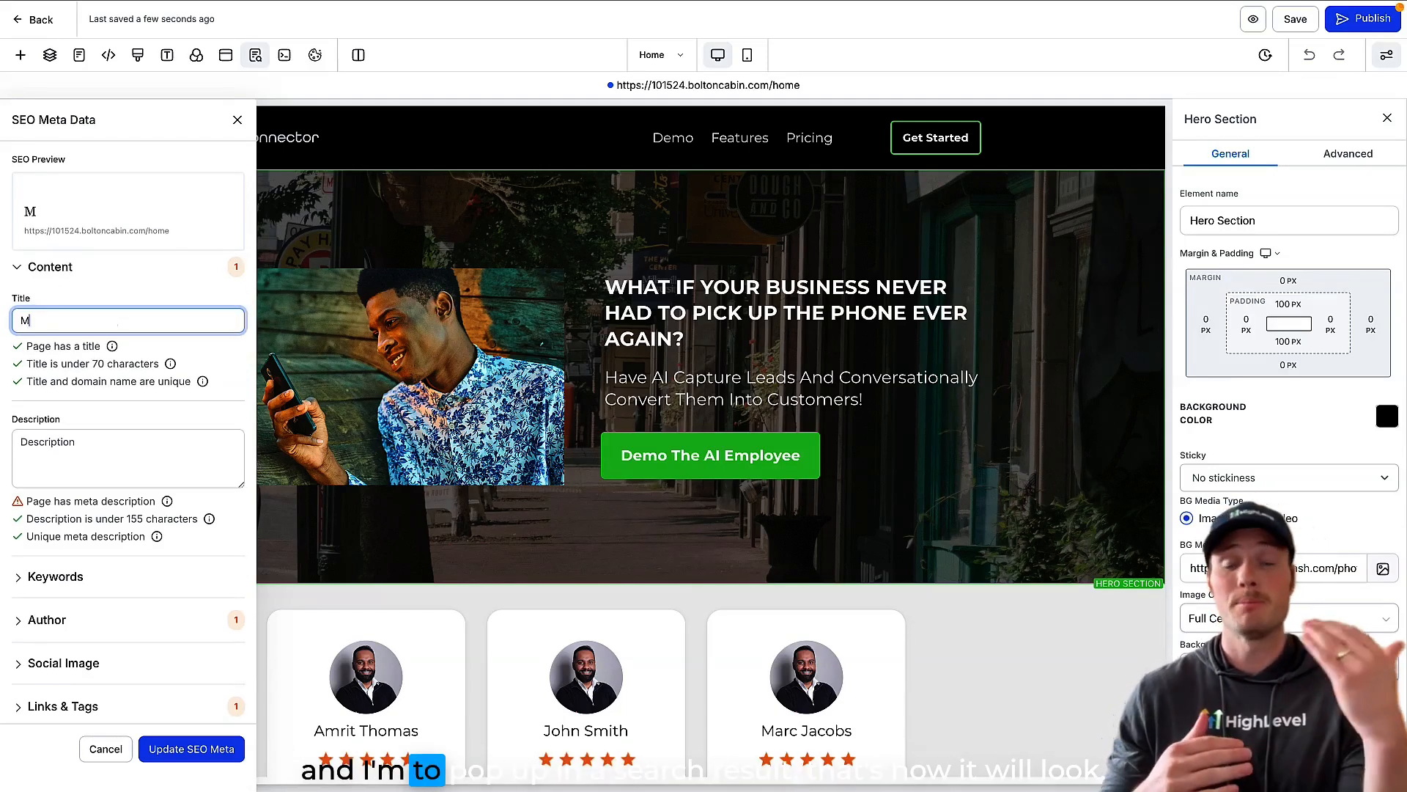
text(y site!)
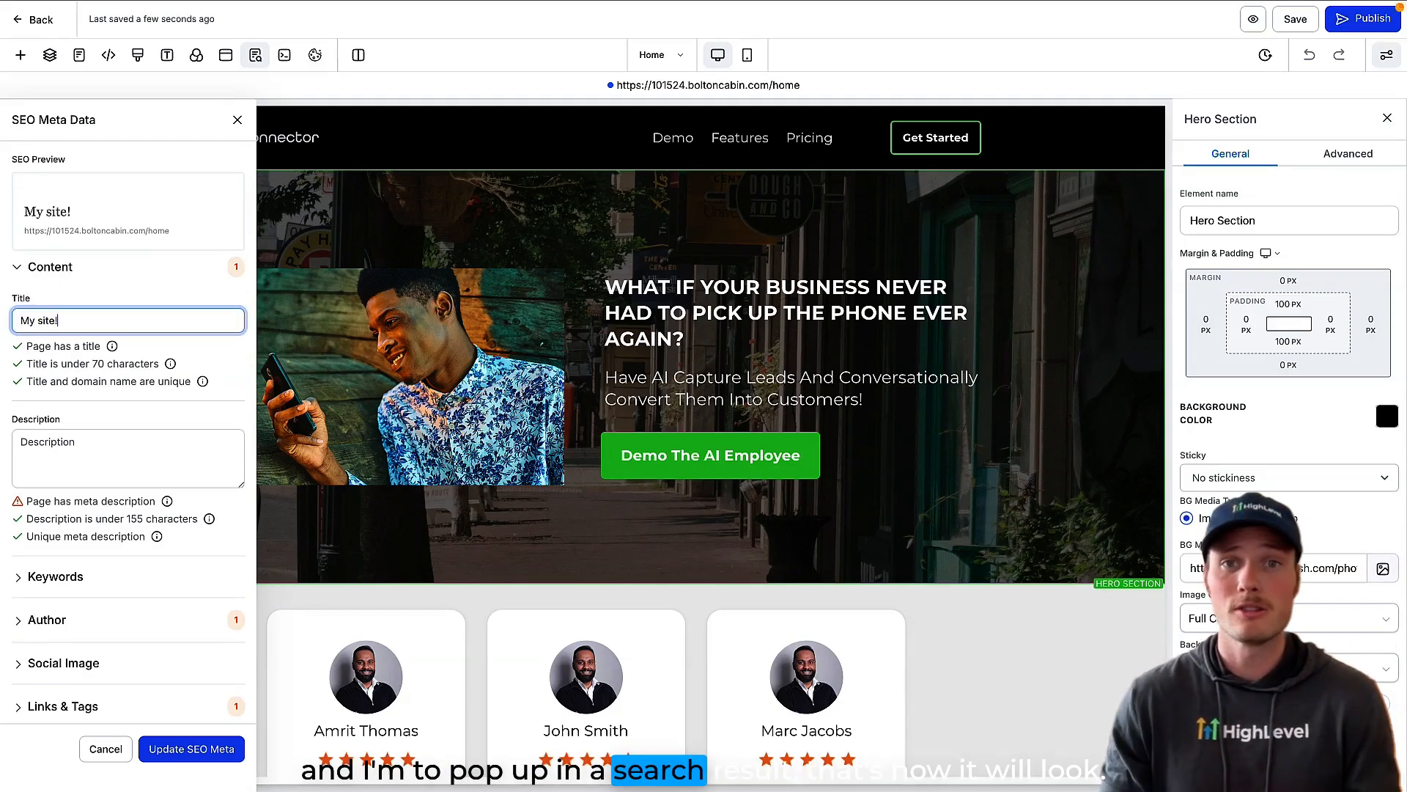
click(56, 273)
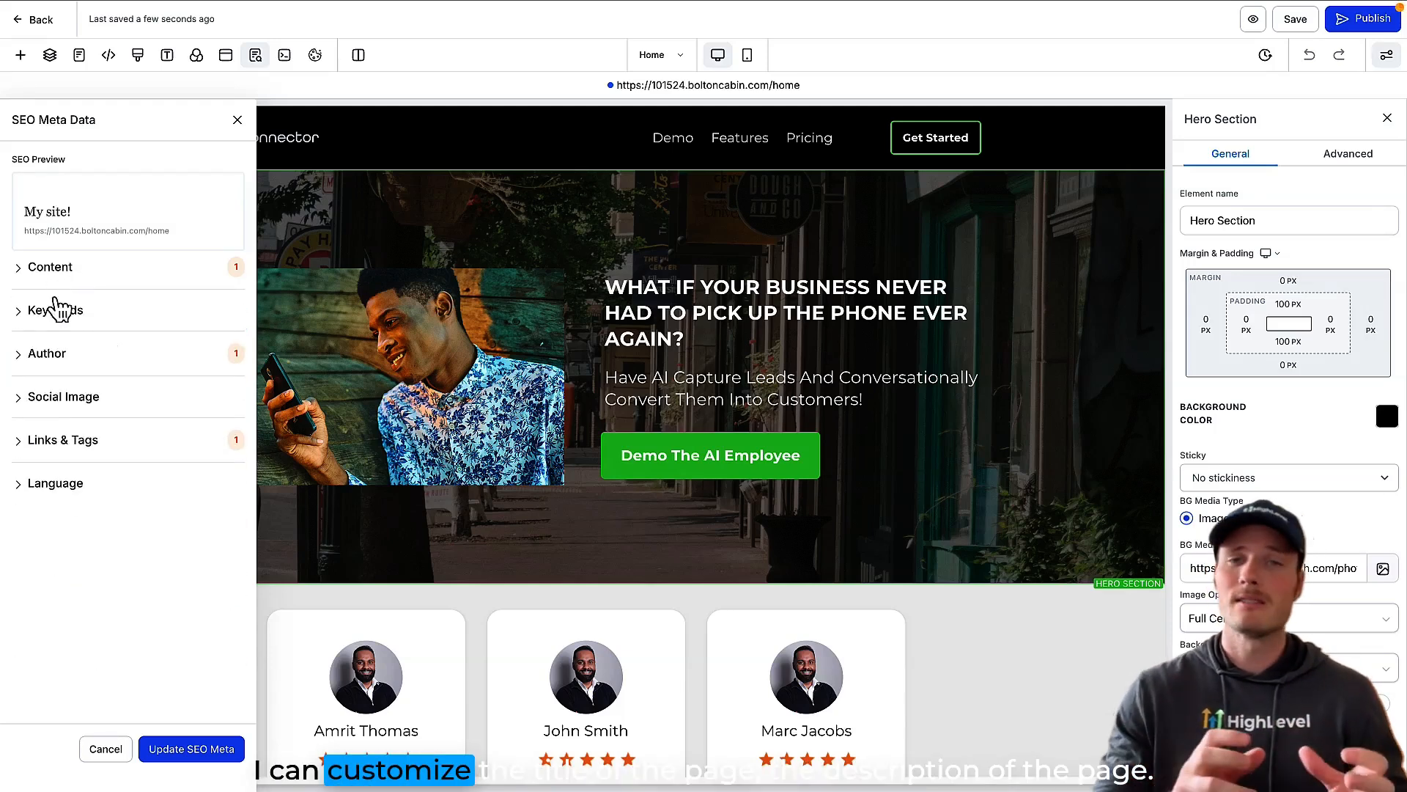
Step: Use the imported garden hose photo as the page's social image and update the SEO meta data
click(51, 396)
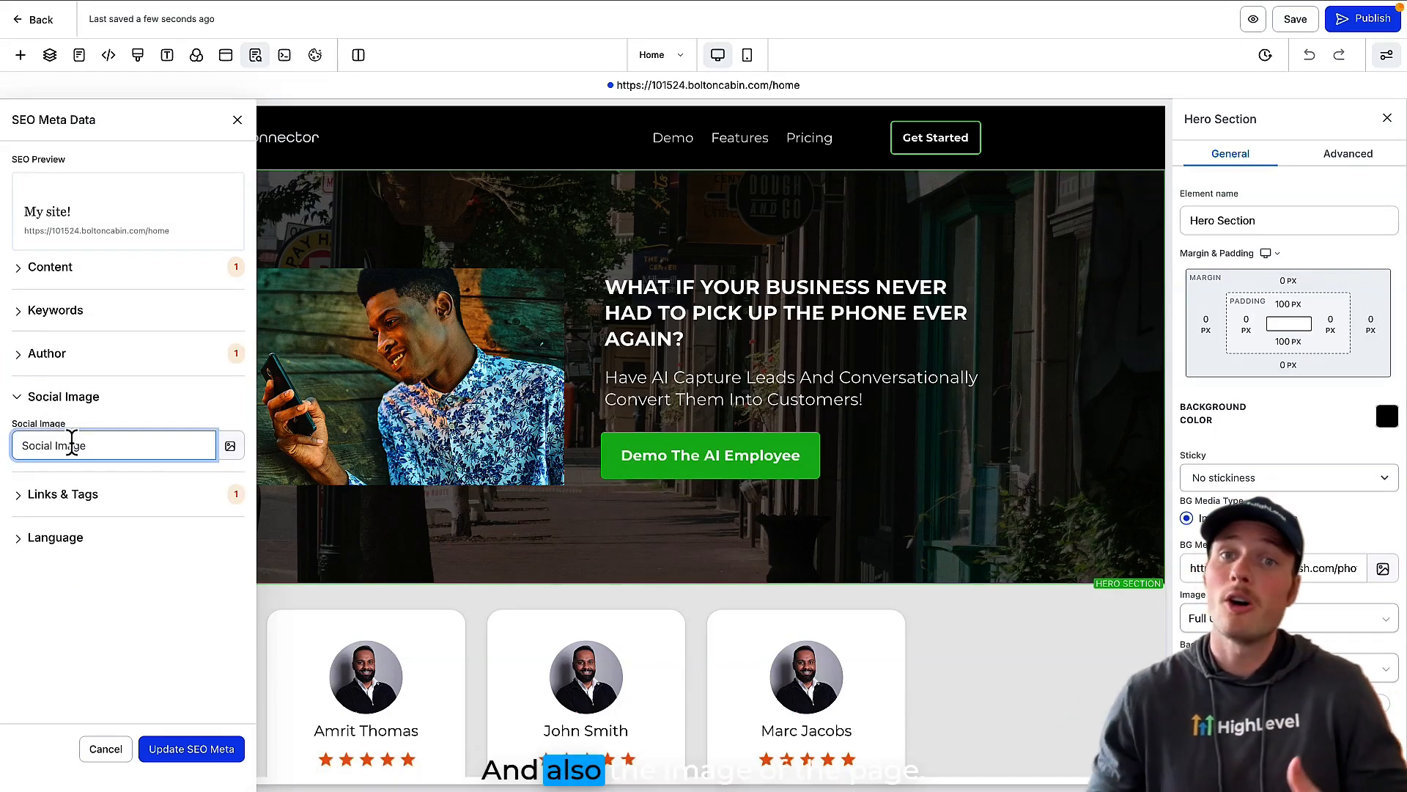
click(229, 445)
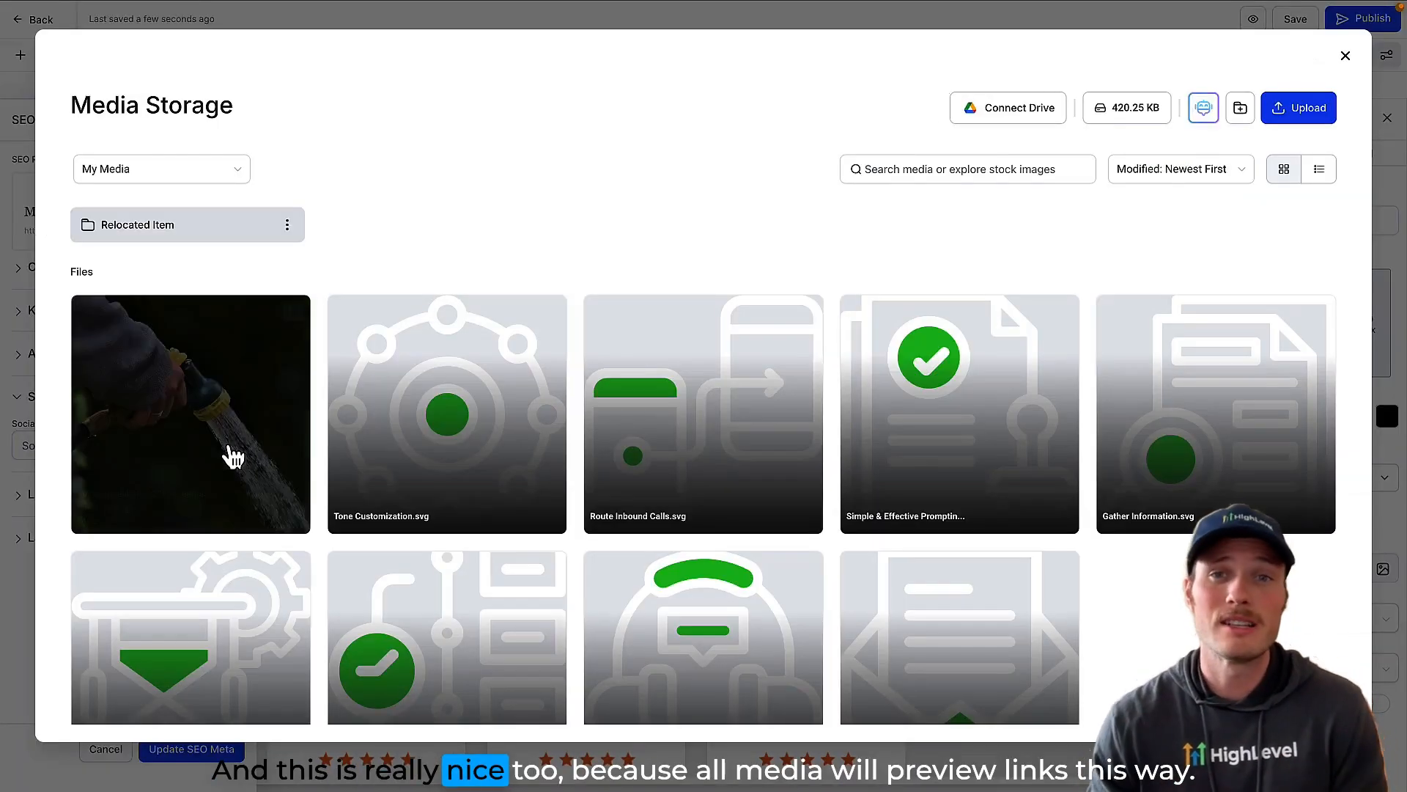
click(221, 411)
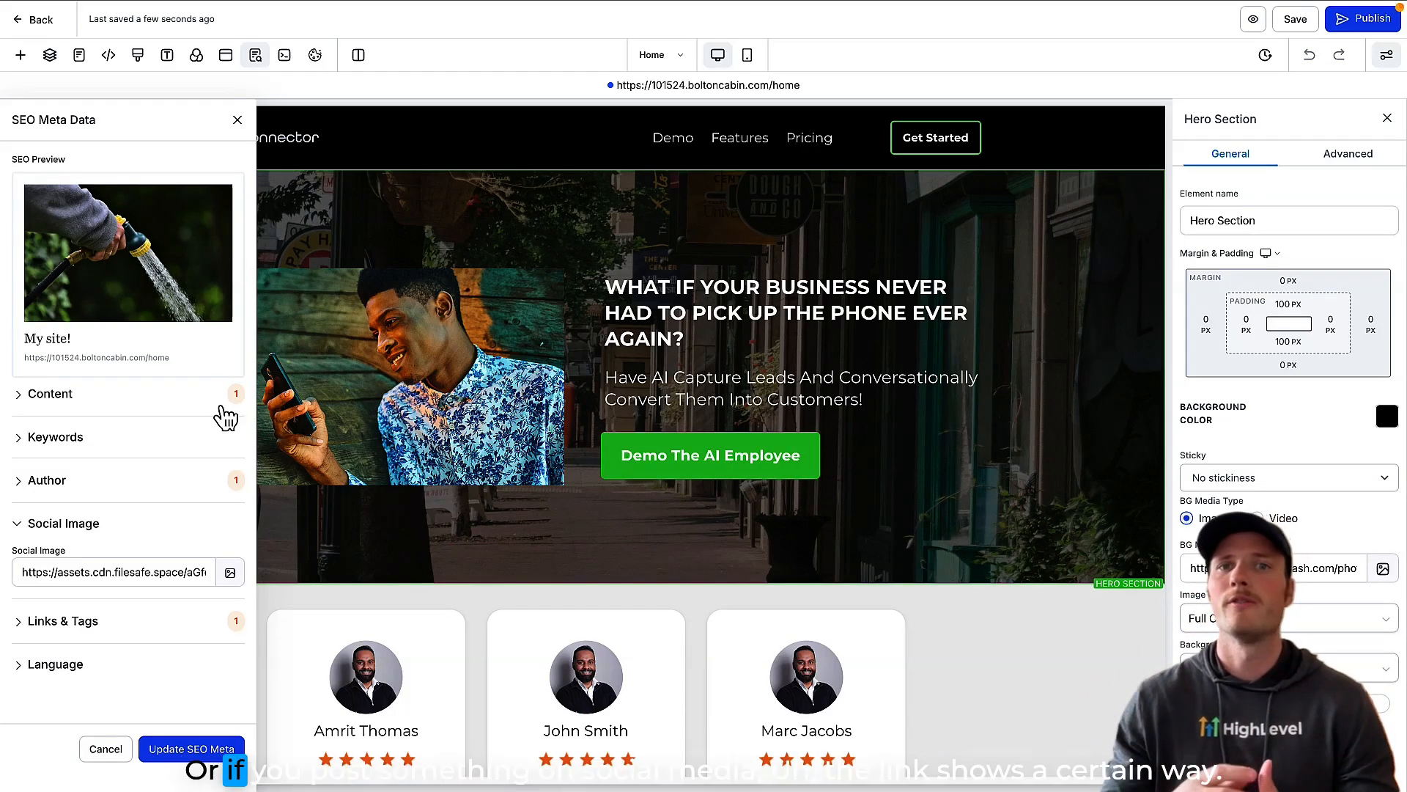
click(170, 751)
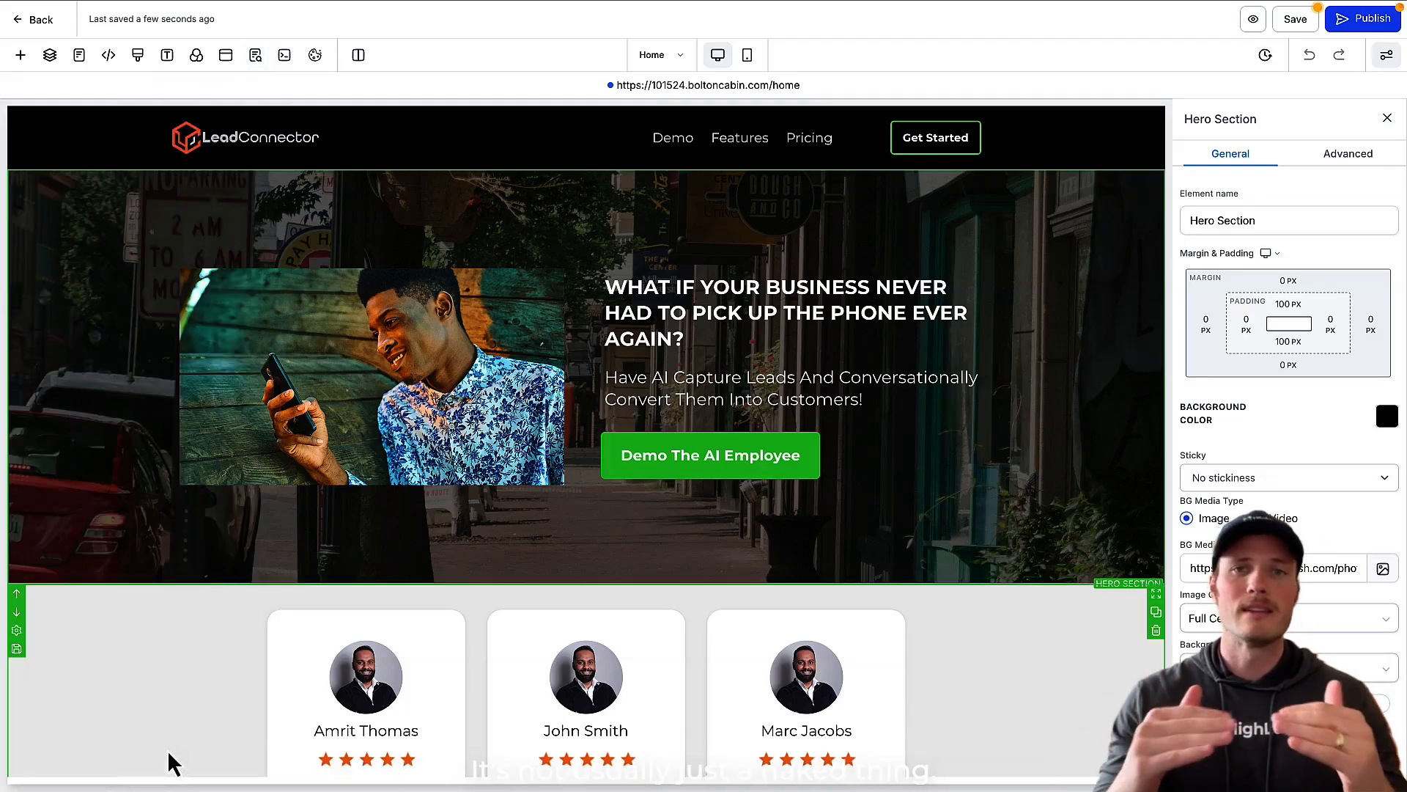